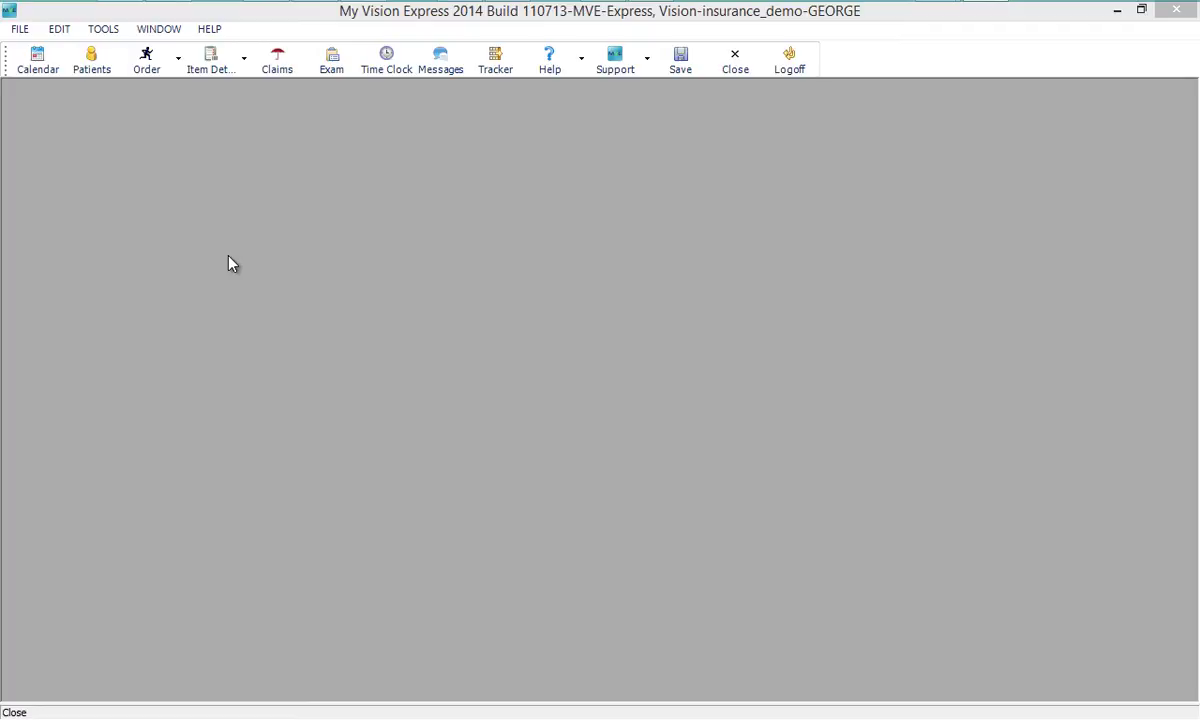
- Review the Emdeon credentials on Company Information's Integration Settings tab and save them
left_click(19, 29)
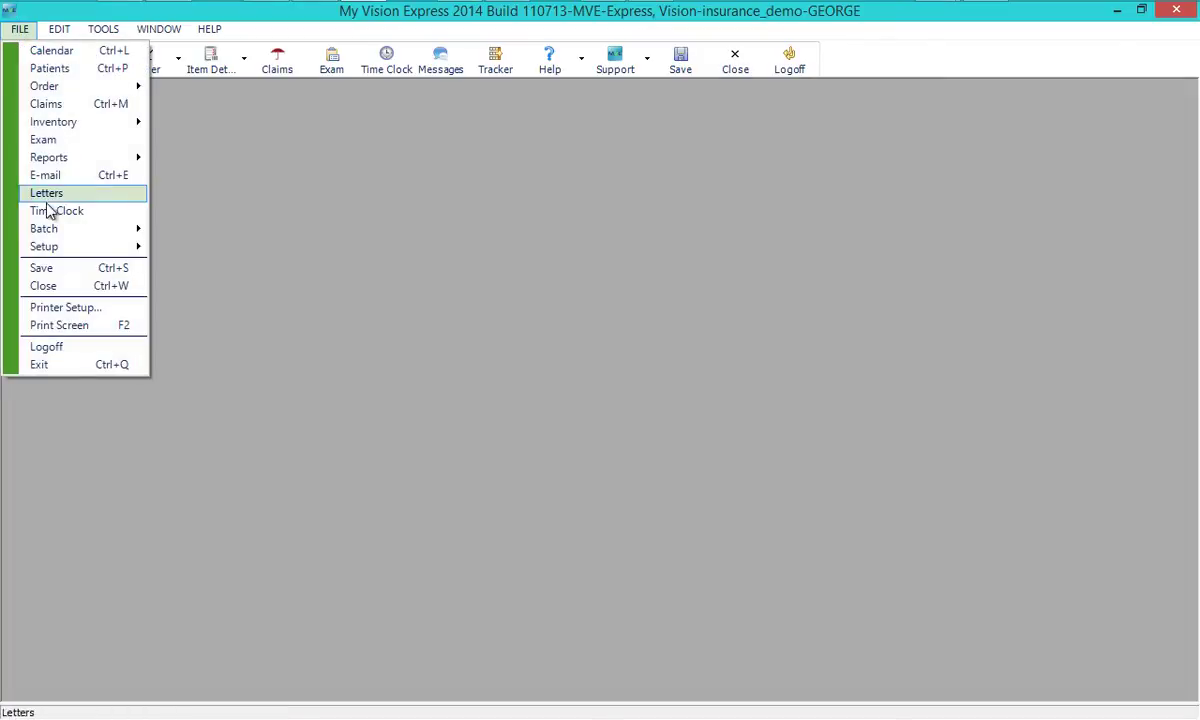
mouse_move(57, 247)
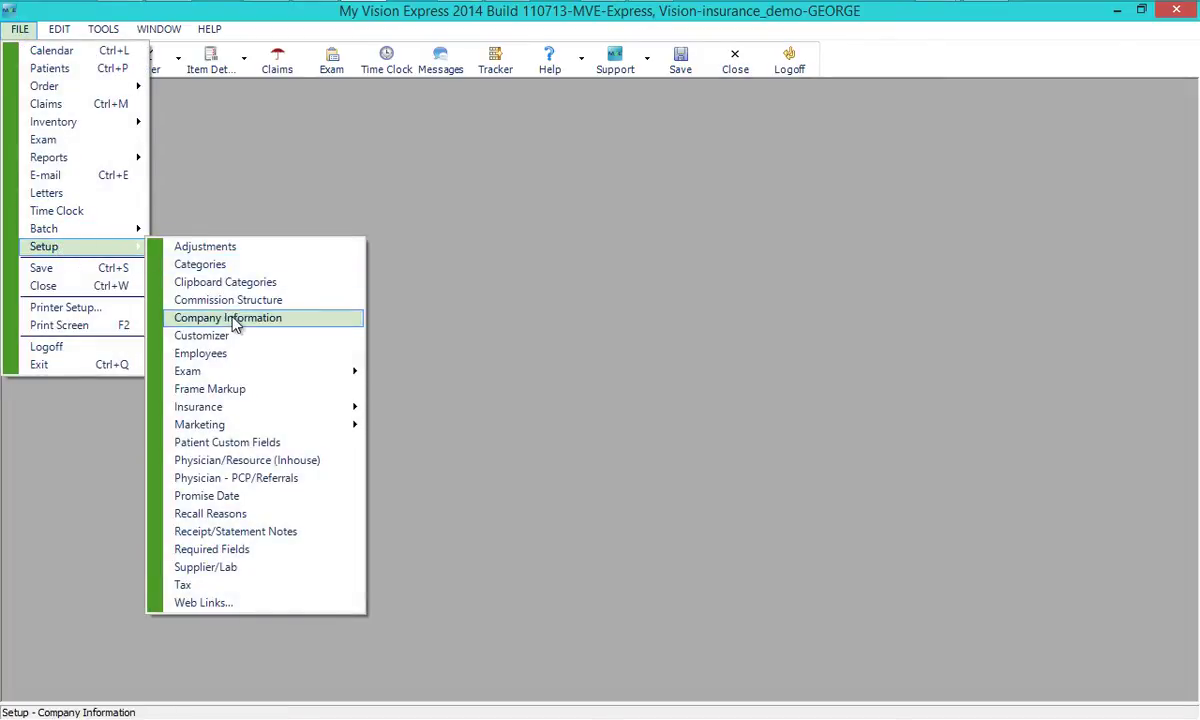
left_click(232, 315)
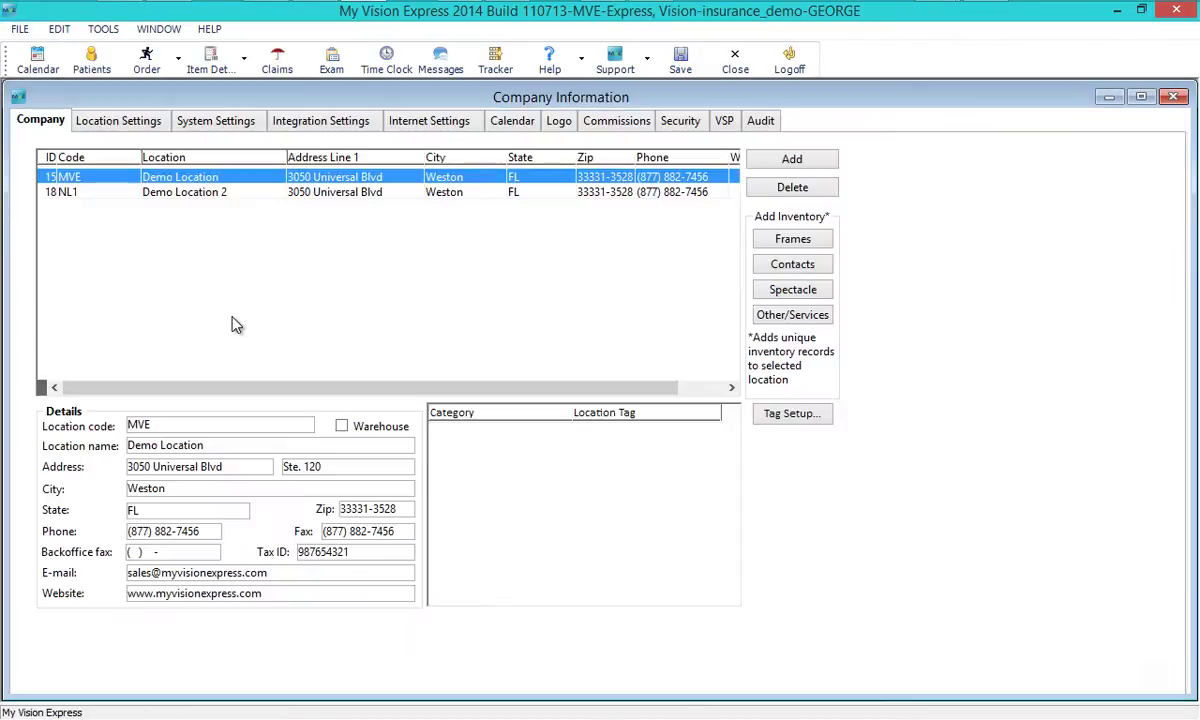
left_click(321, 128)
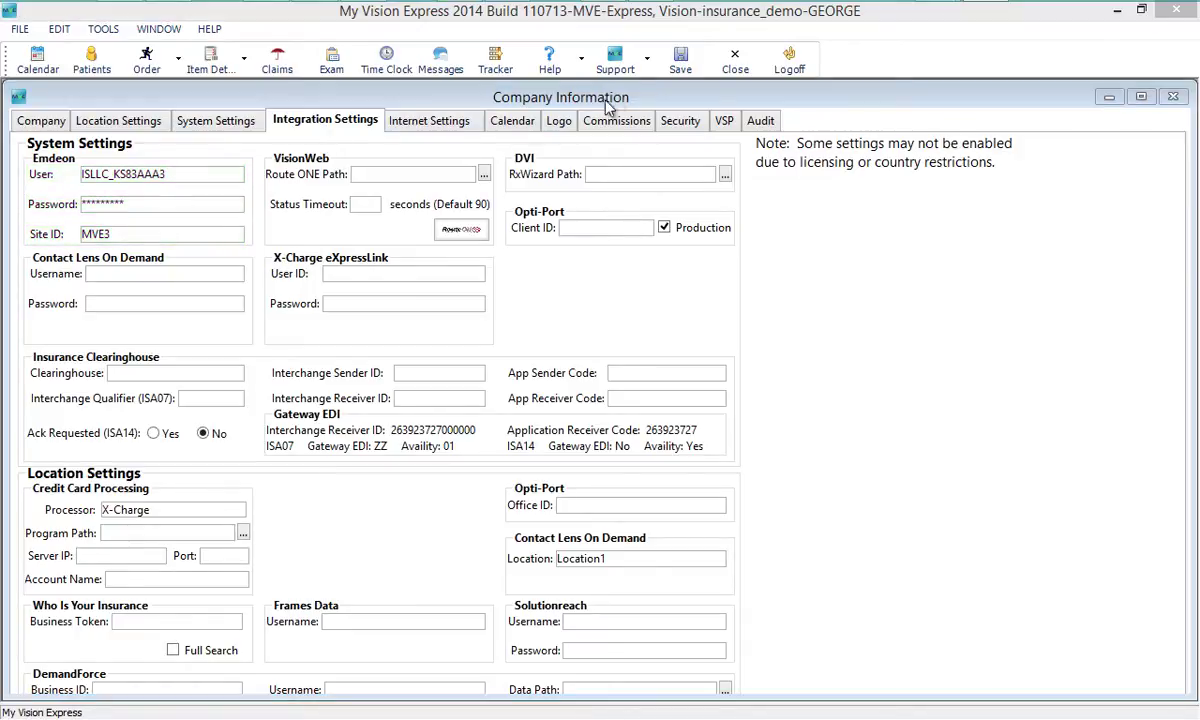
left_click(685, 70)
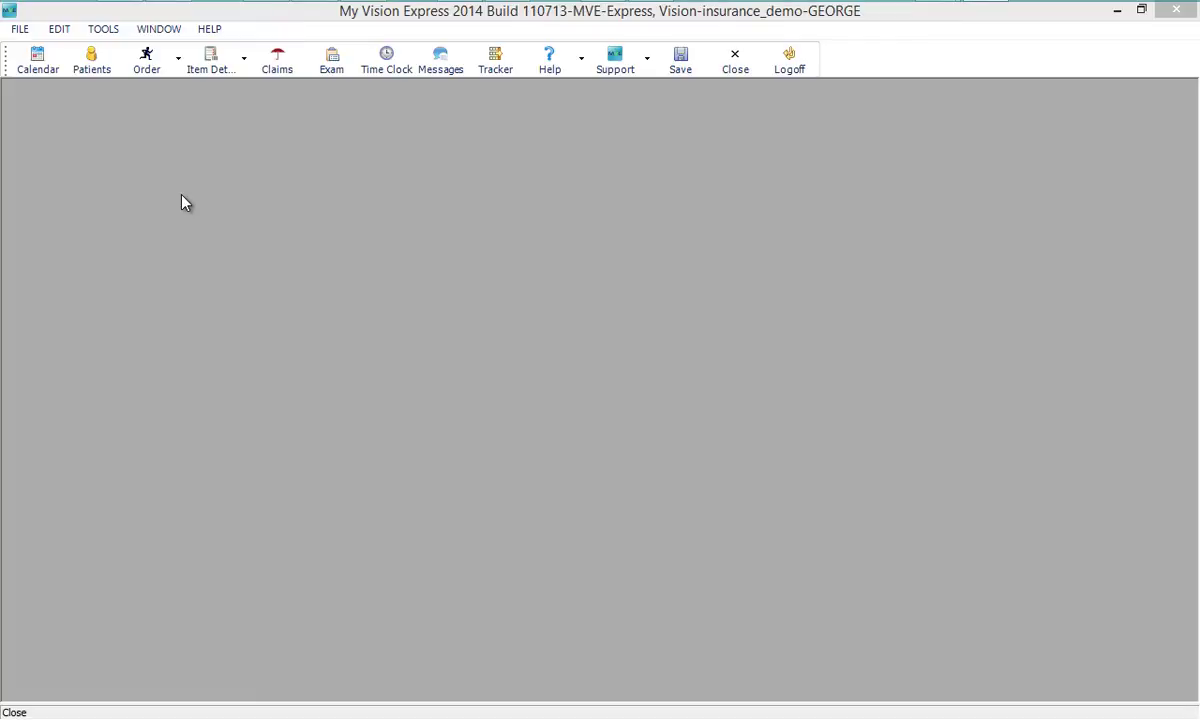
- Open Insurance > Provider setup and add a new blank provider record with ID 24
left_click(20, 29)
mouse_move(48, 246)
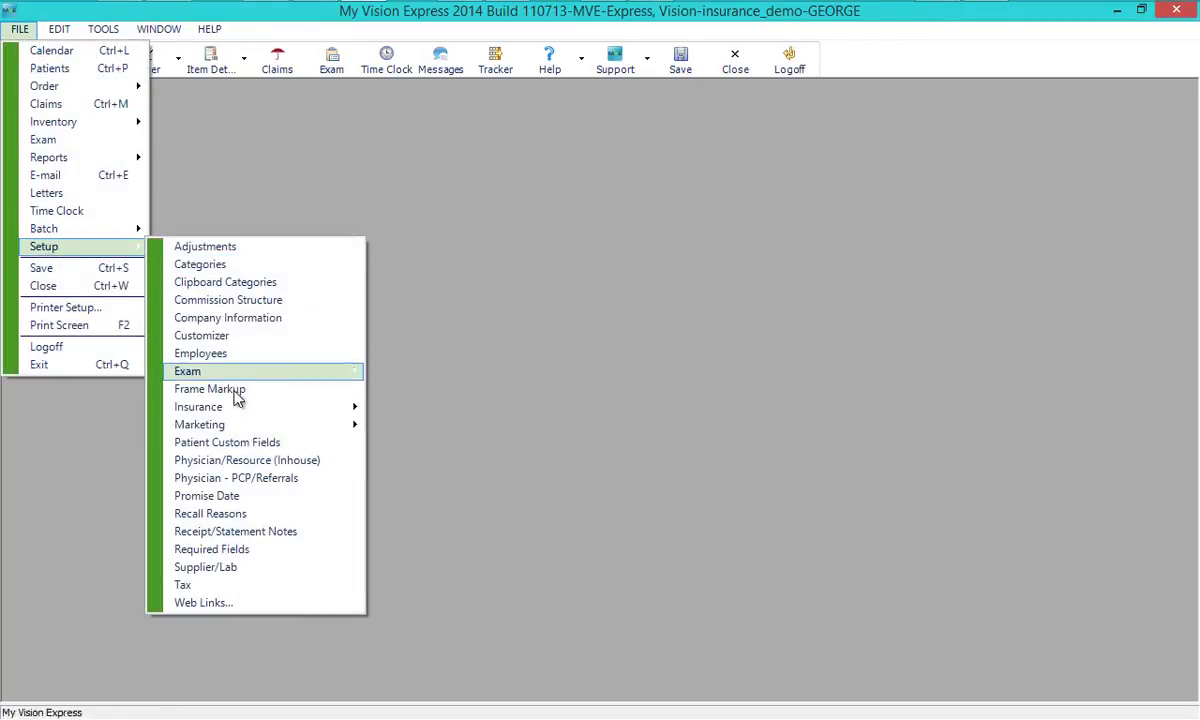
mouse_move(230, 407)
left_click(405, 531)
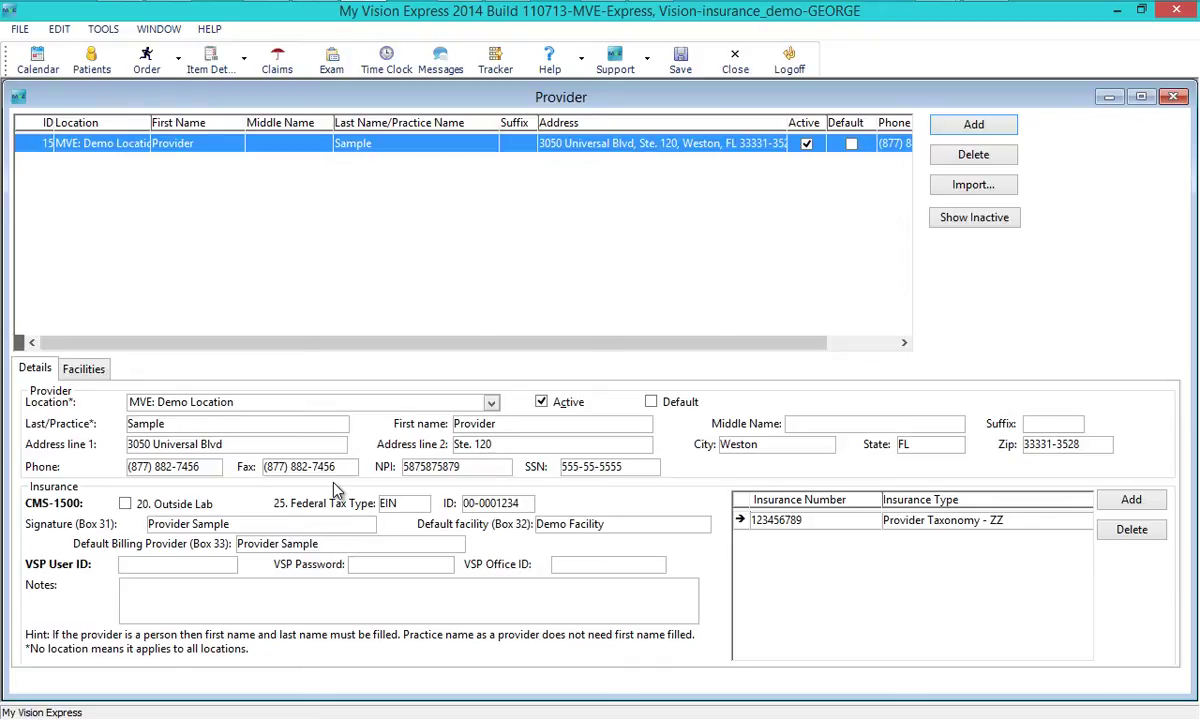
left_click(958, 125)
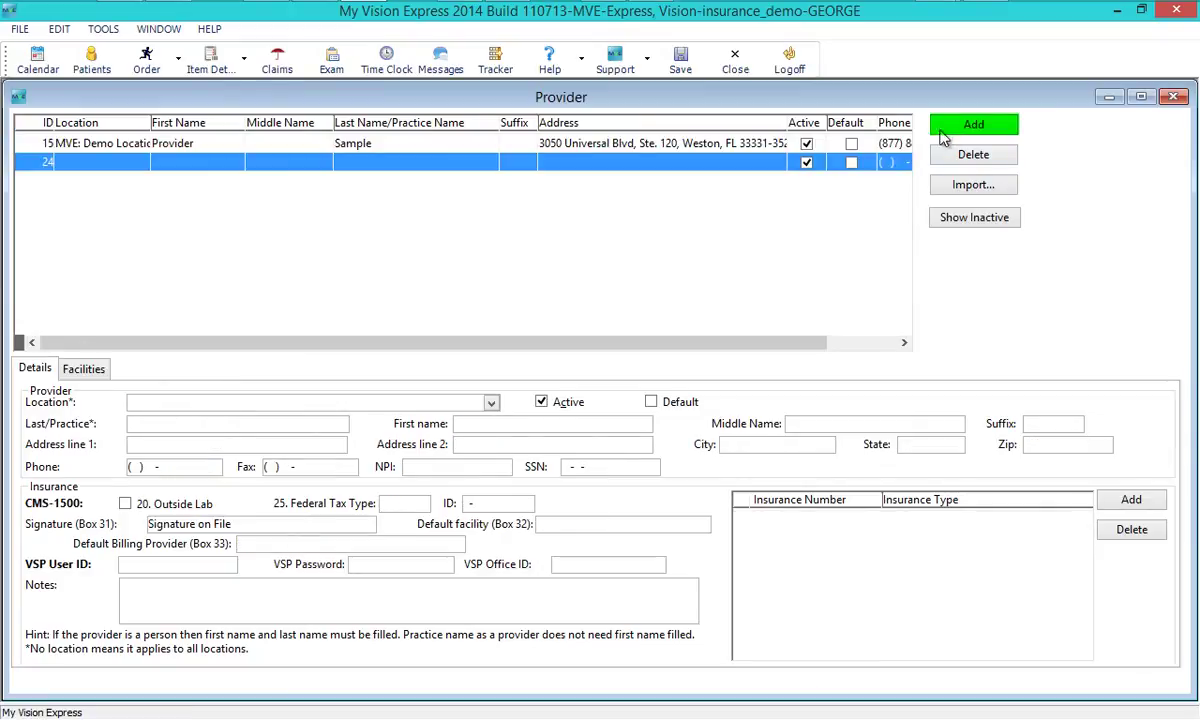
- Enter the provider's last and first name with the suffix O.D
left_click(190, 427)
type("Sample")
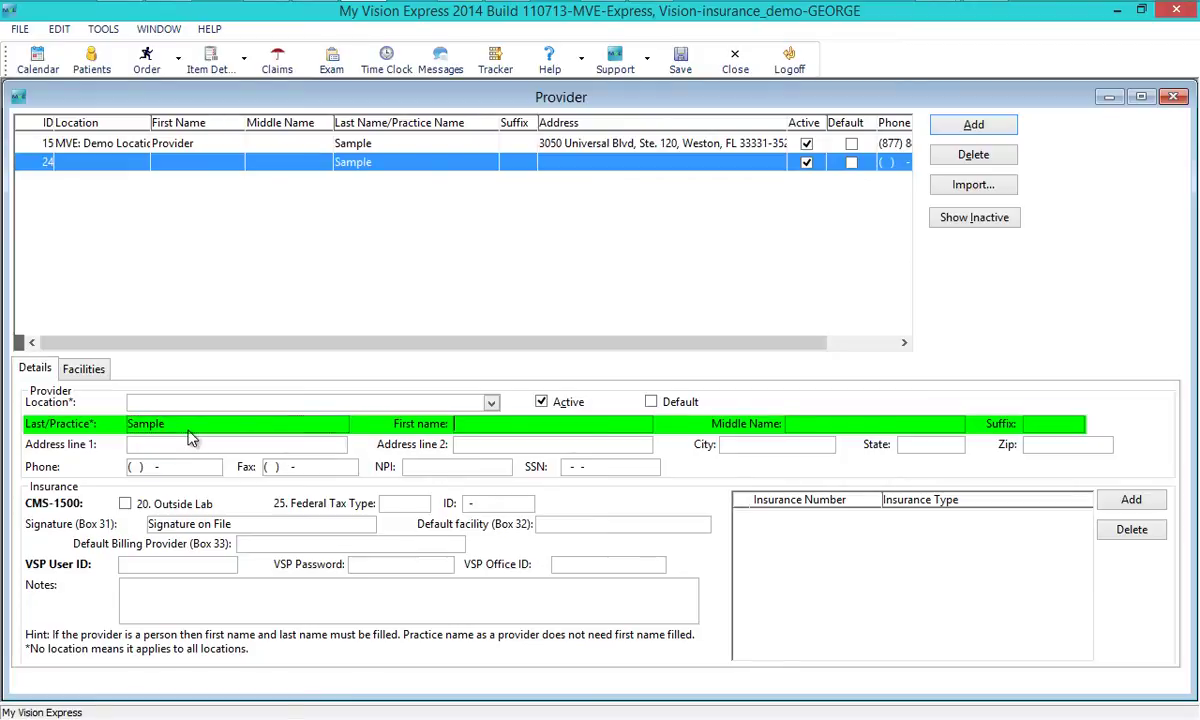
key("Tab")
type("Dr. Test")
key("Tab")
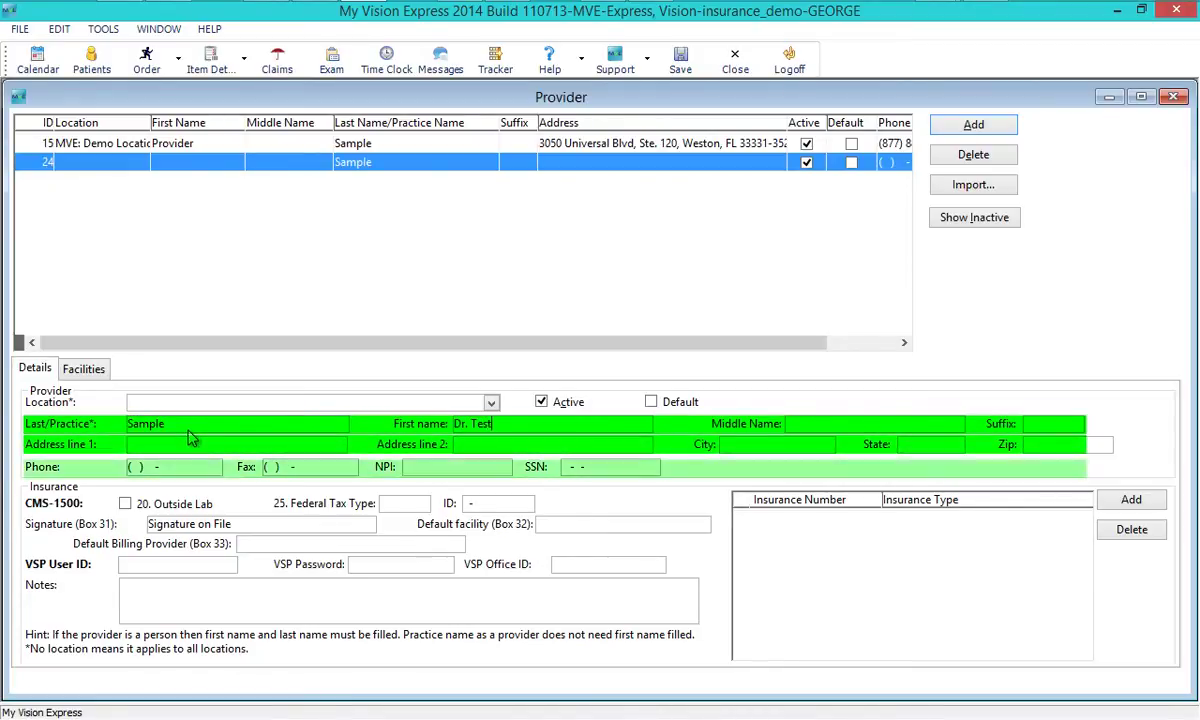
type("O.D")
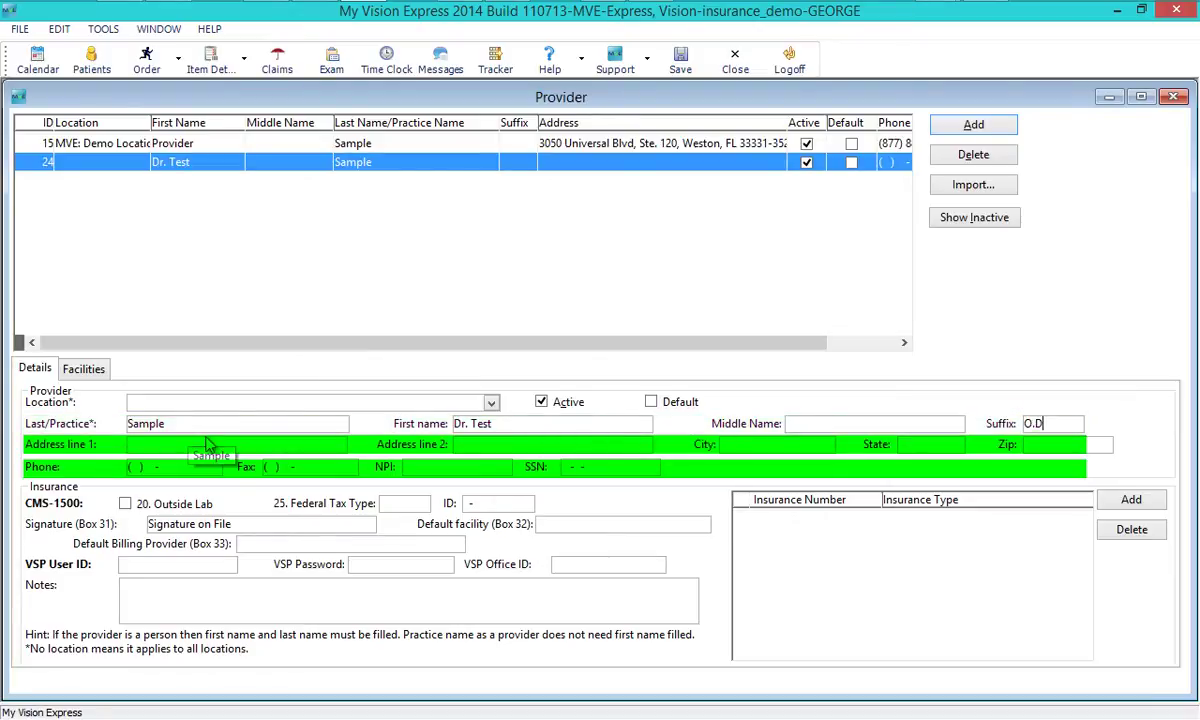
- Enter the provider's office zip code and both street address lines
left_click(1028, 446)
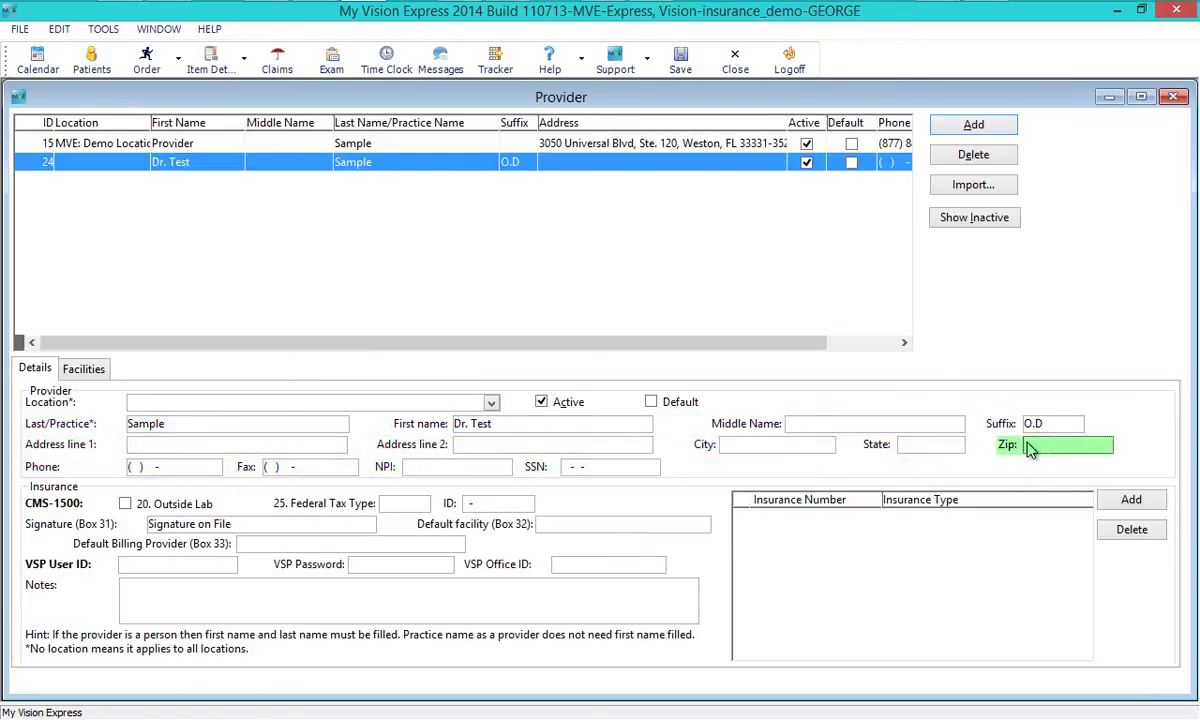
type("33331-3528")
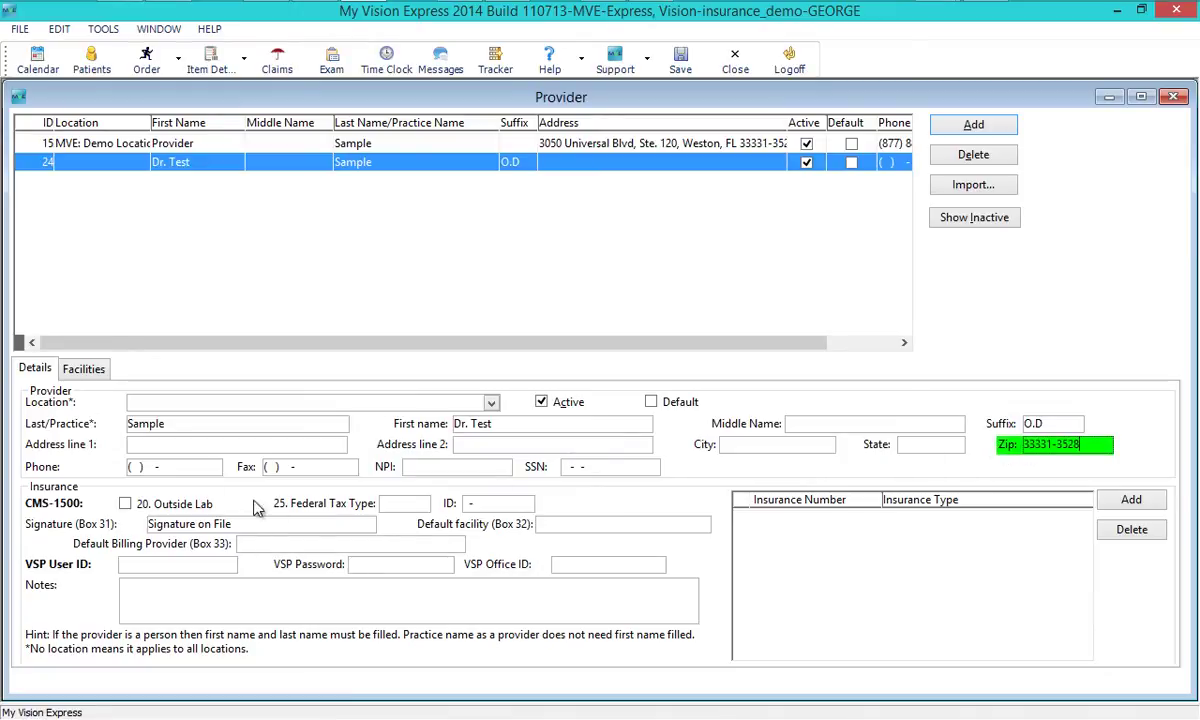
left_click(197, 446)
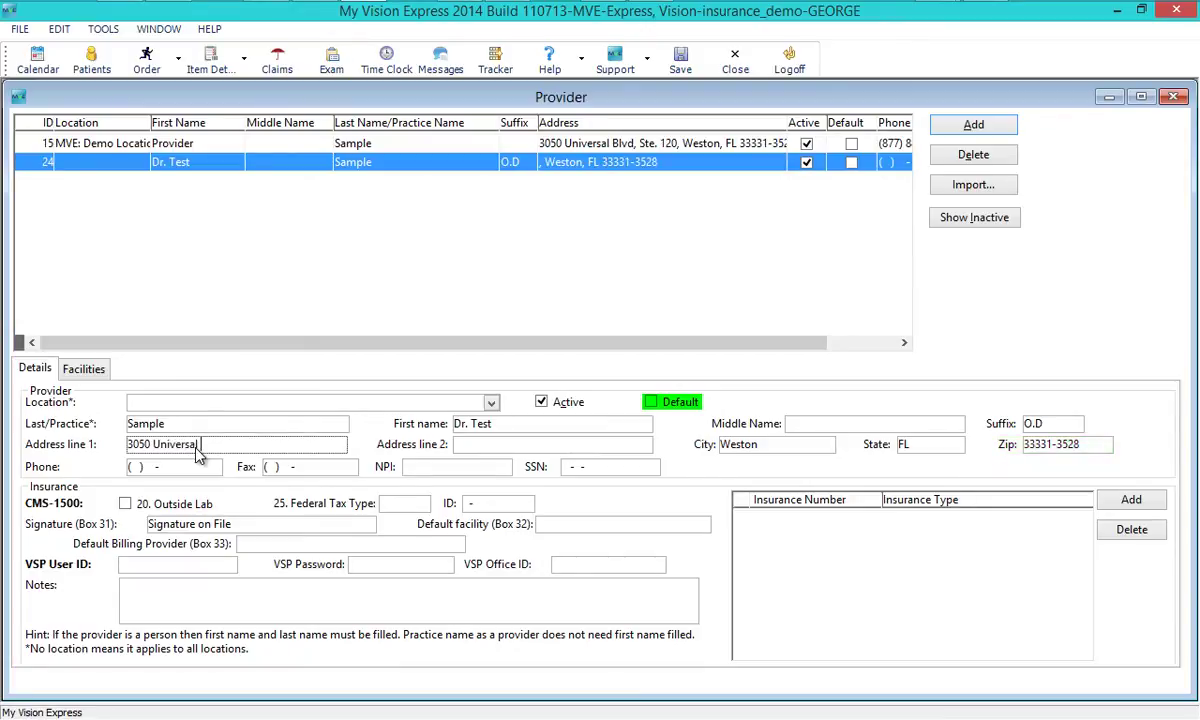
key("Tab")
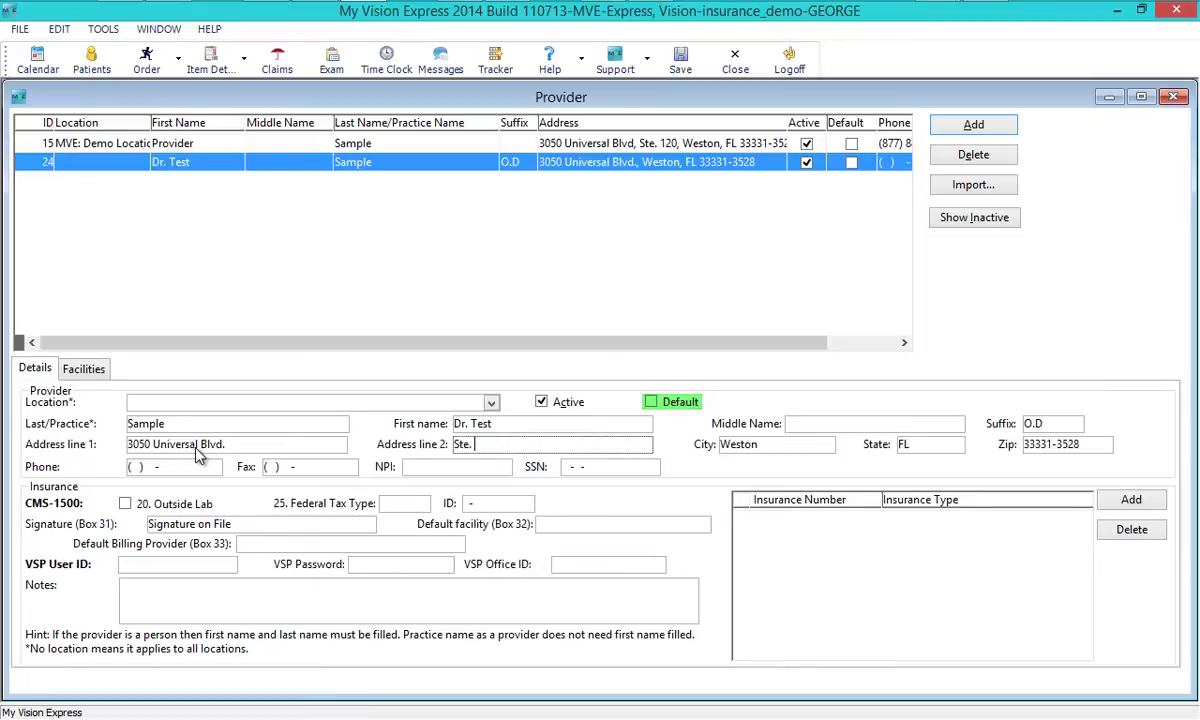
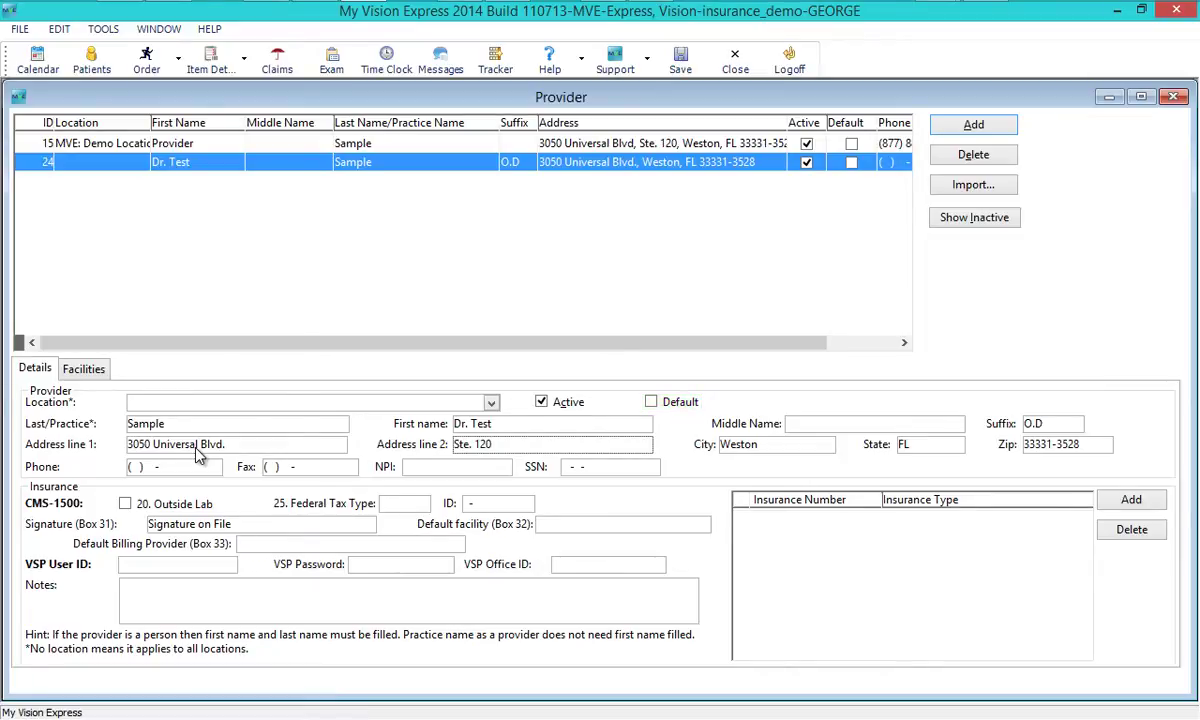
- Fill in the provider's phone, fax, NPI and SSN fields
left_click(155, 468)
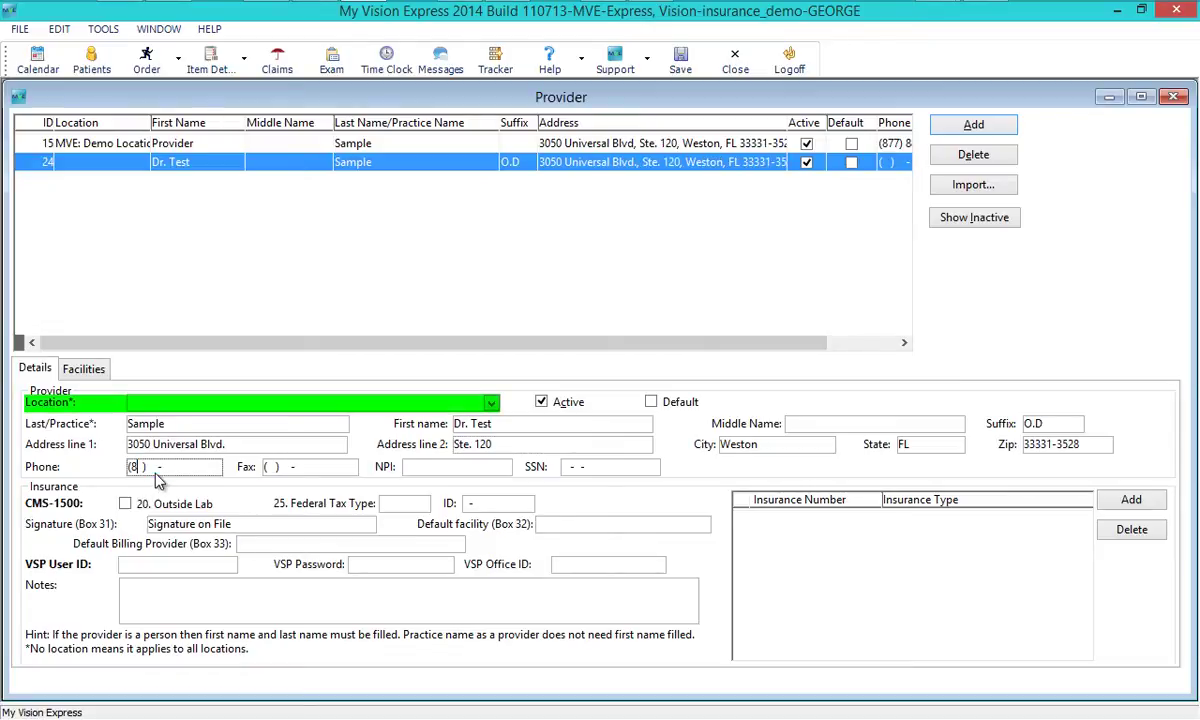
key("Tab")
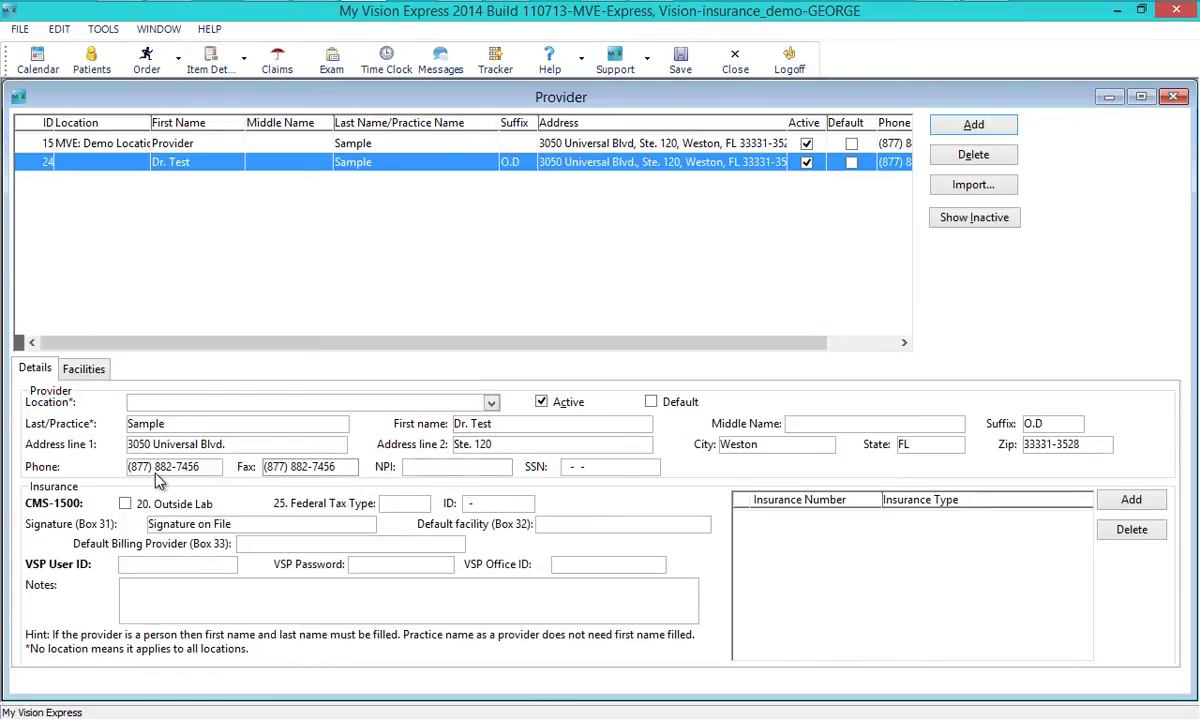
key("Tab")
type("123456789")
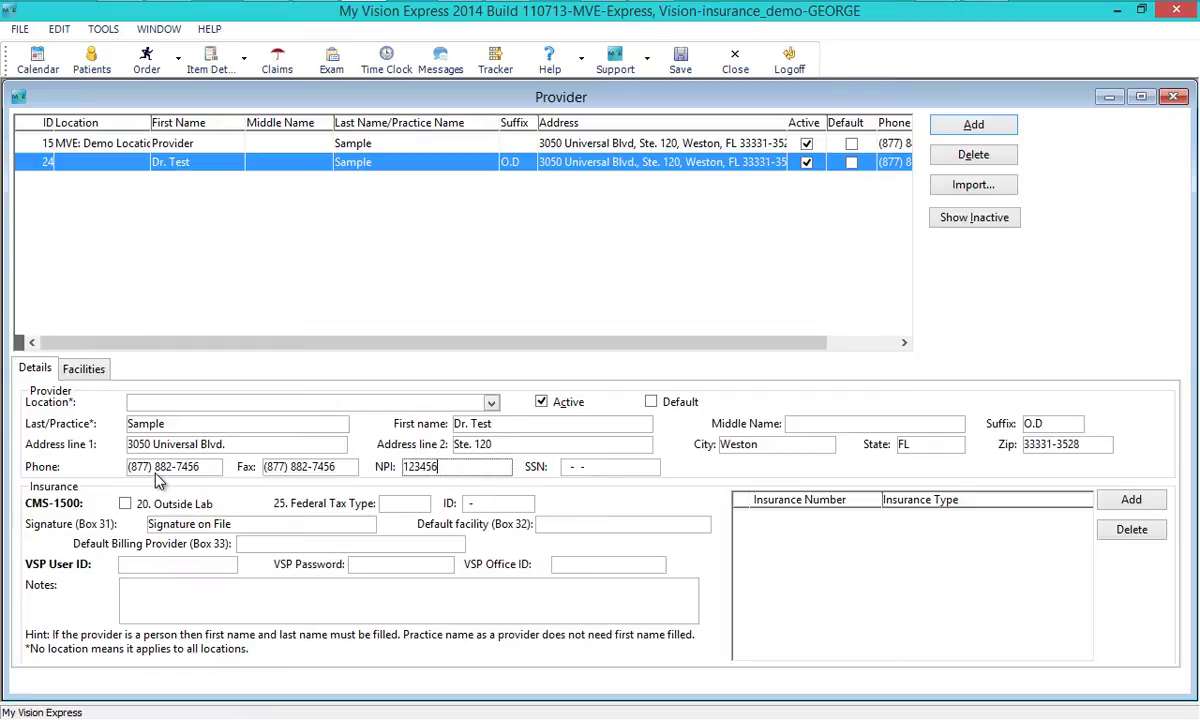
left_click(585, 470)
type("777777777")
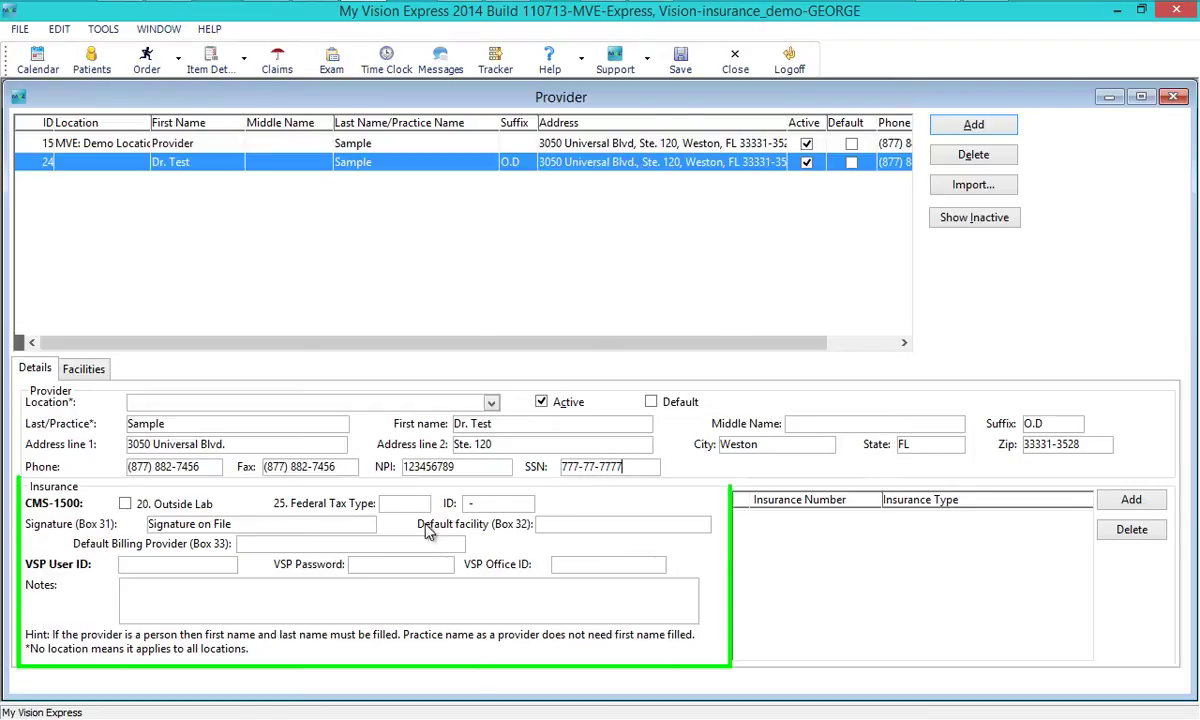
- Set the provider's federal tax type to EIN and enter the federal tax ID
left_click(402, 503)
left_click(392, 518)
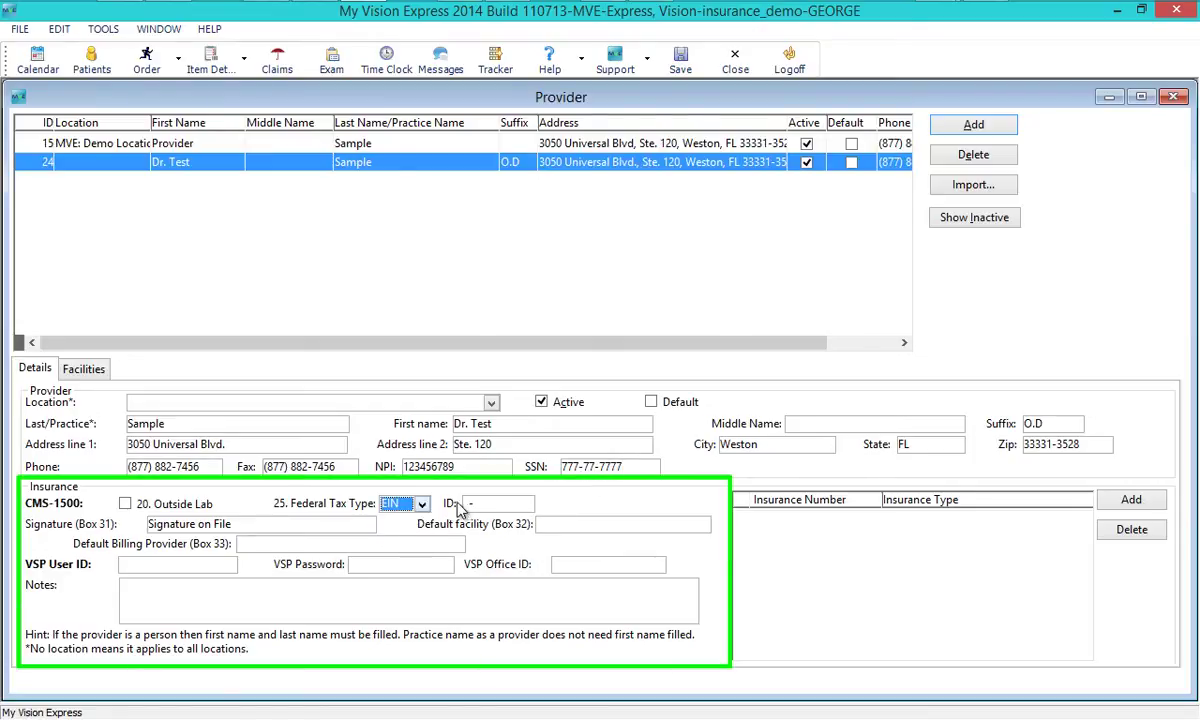
left_click(470, 504)
type("00-0012456")
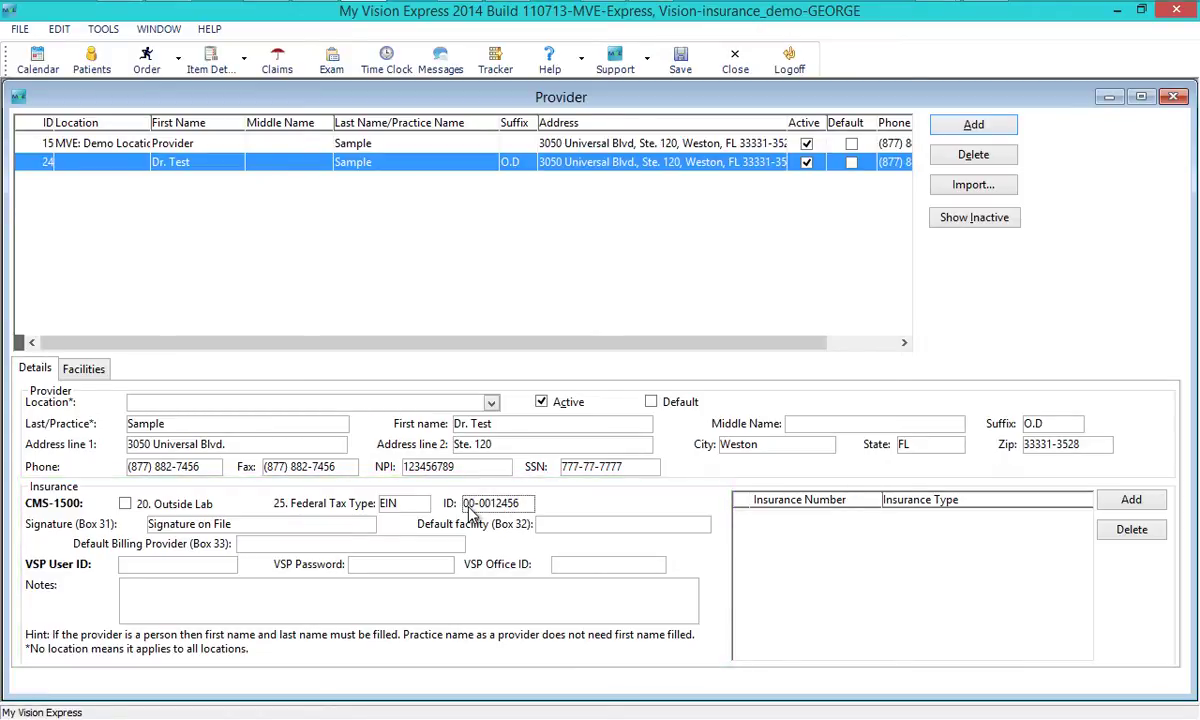
- Add an insurance number row of type Provider Taxonomy - ZZ
left_click(1001, 548)
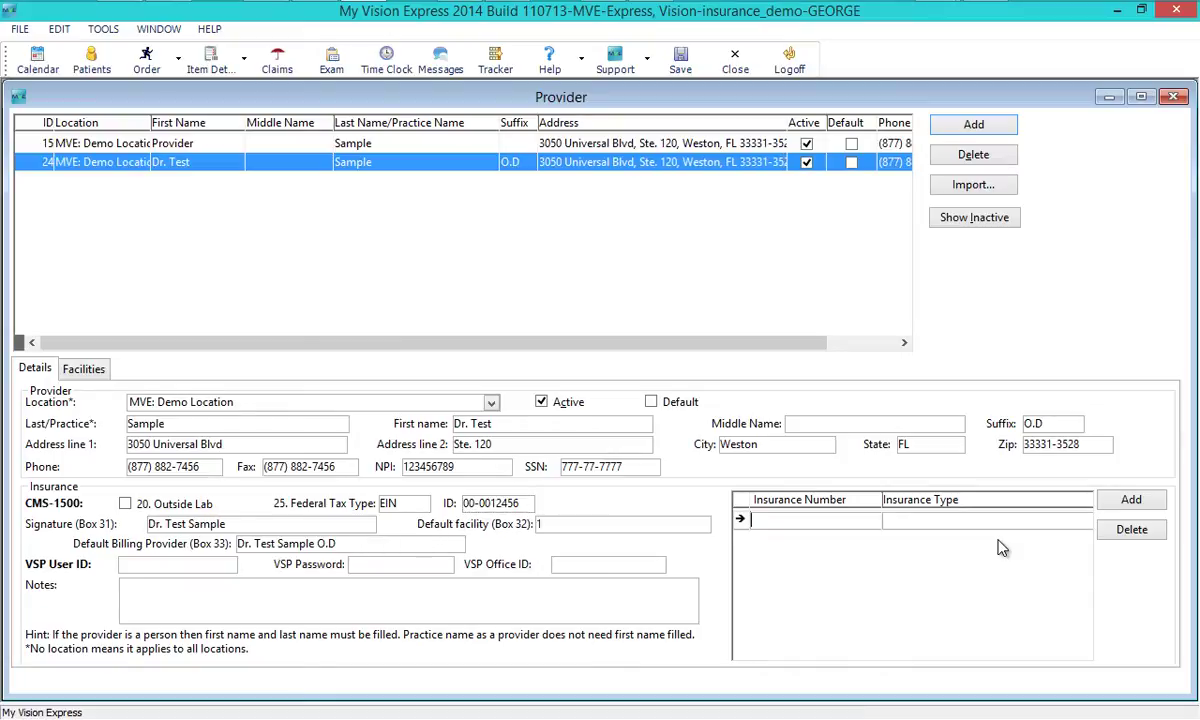
type("2456789")
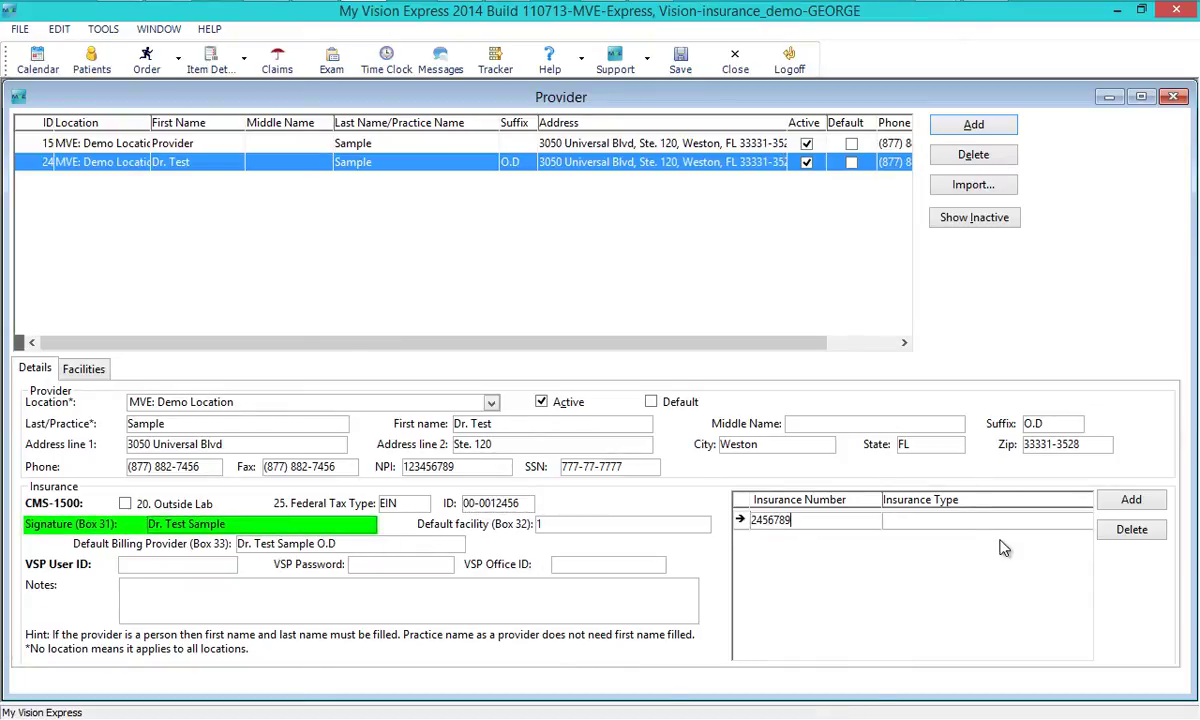
left_click(950, 520)
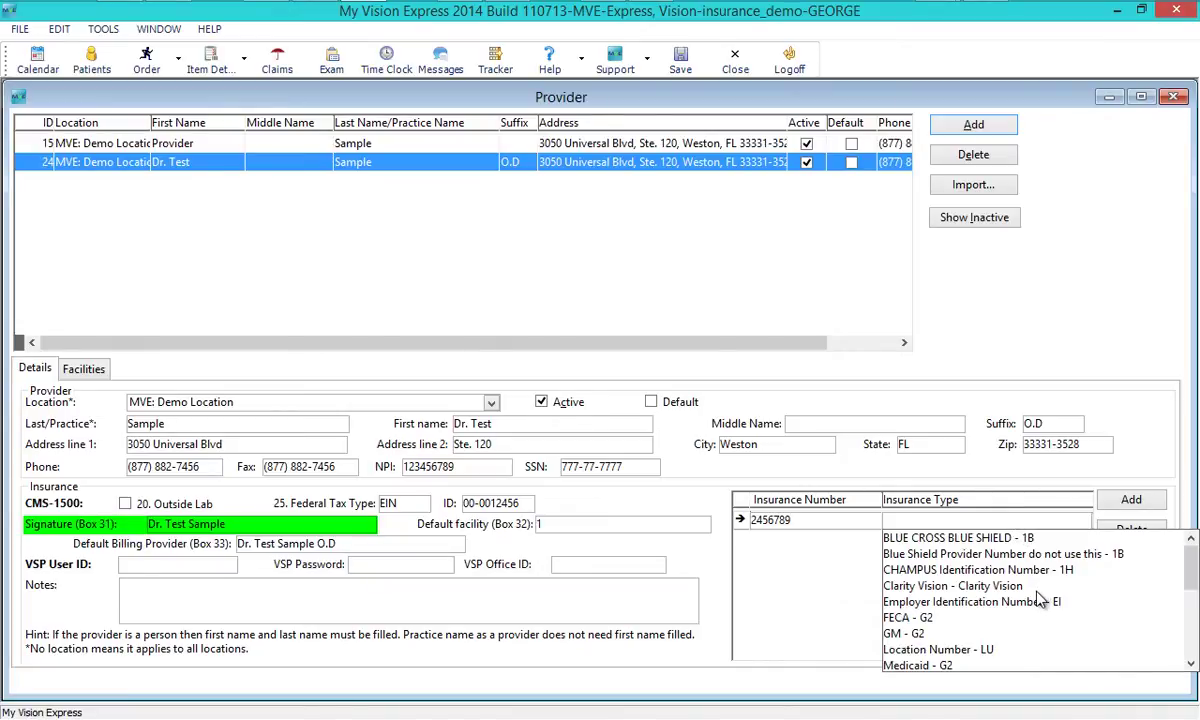
scroll(1040, 598, "down", 5)
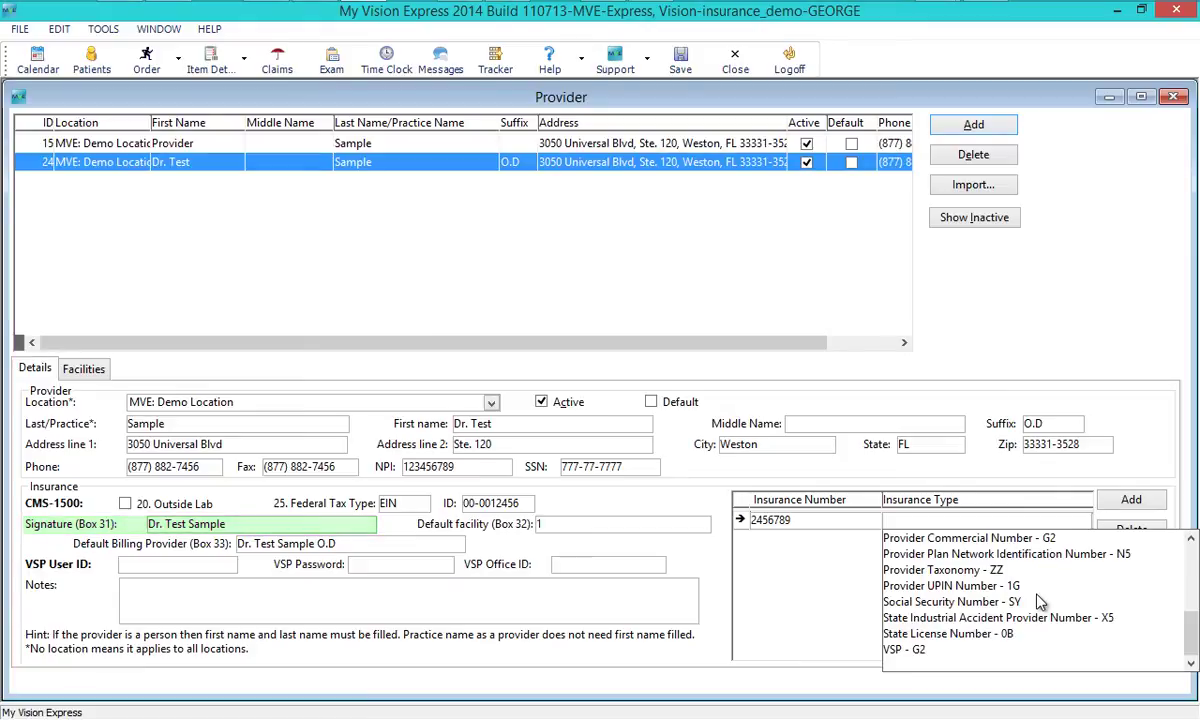
left_click(1042, 573)
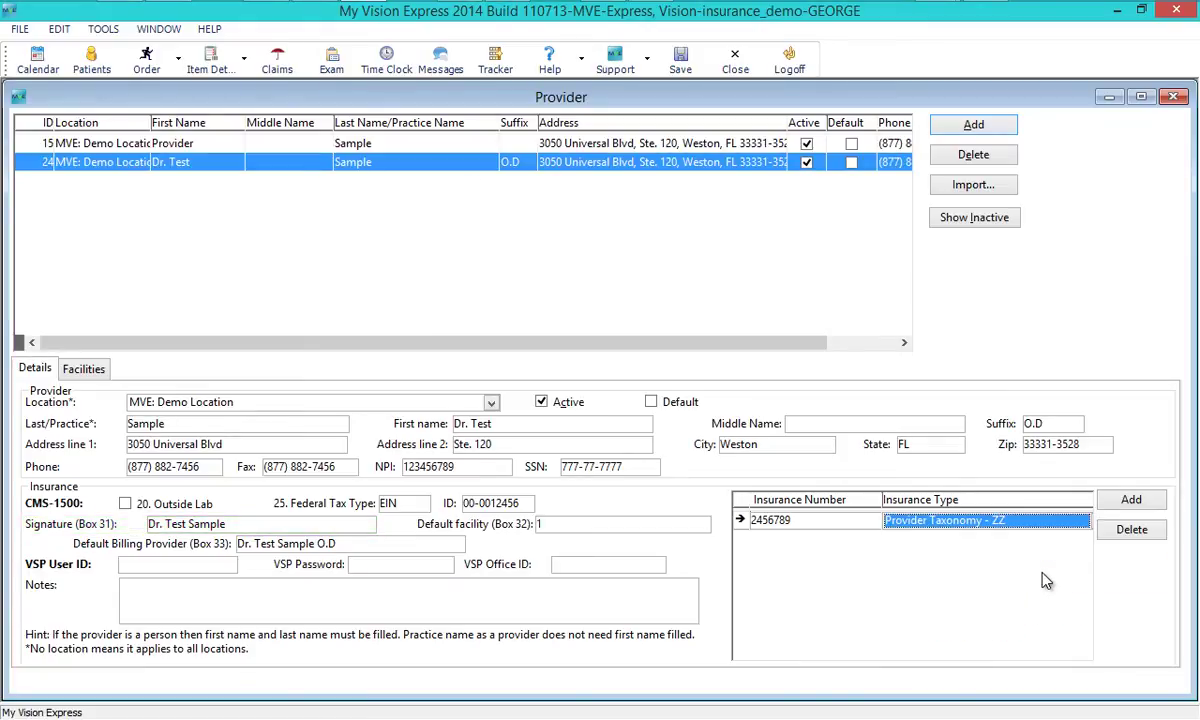
- Set the Box 32 default facility to Demo Facility
left_click(683, 524)
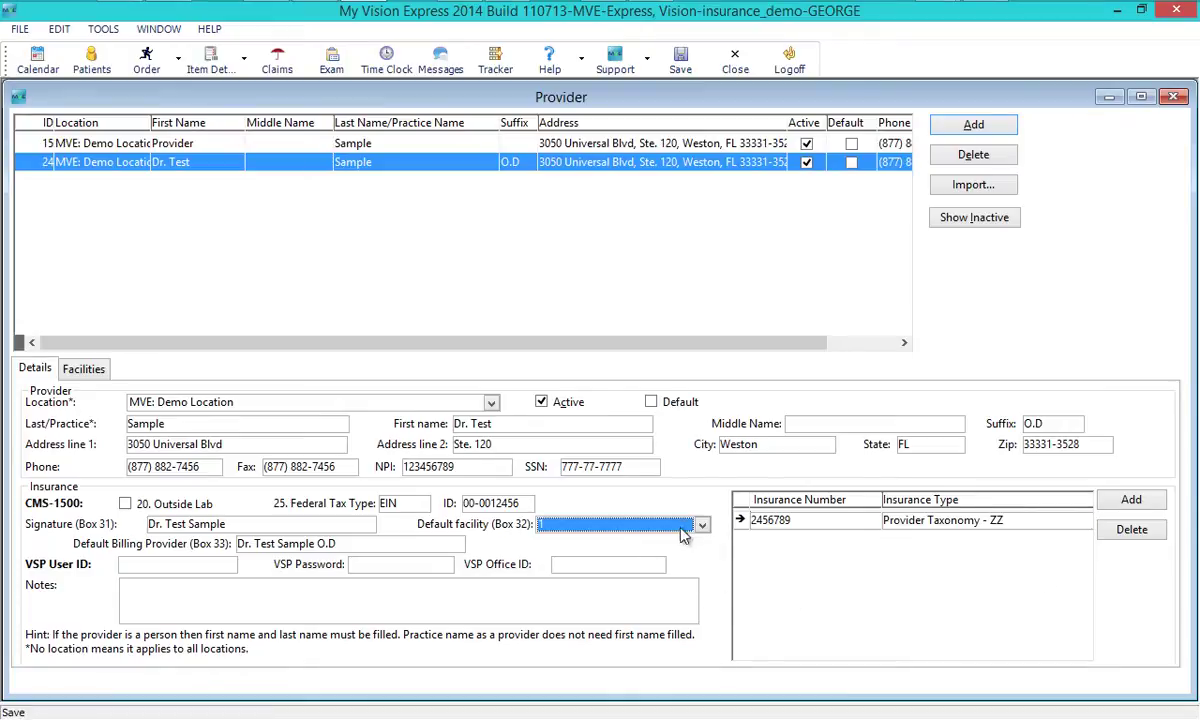
left_click(680, 542)
key("Tab")
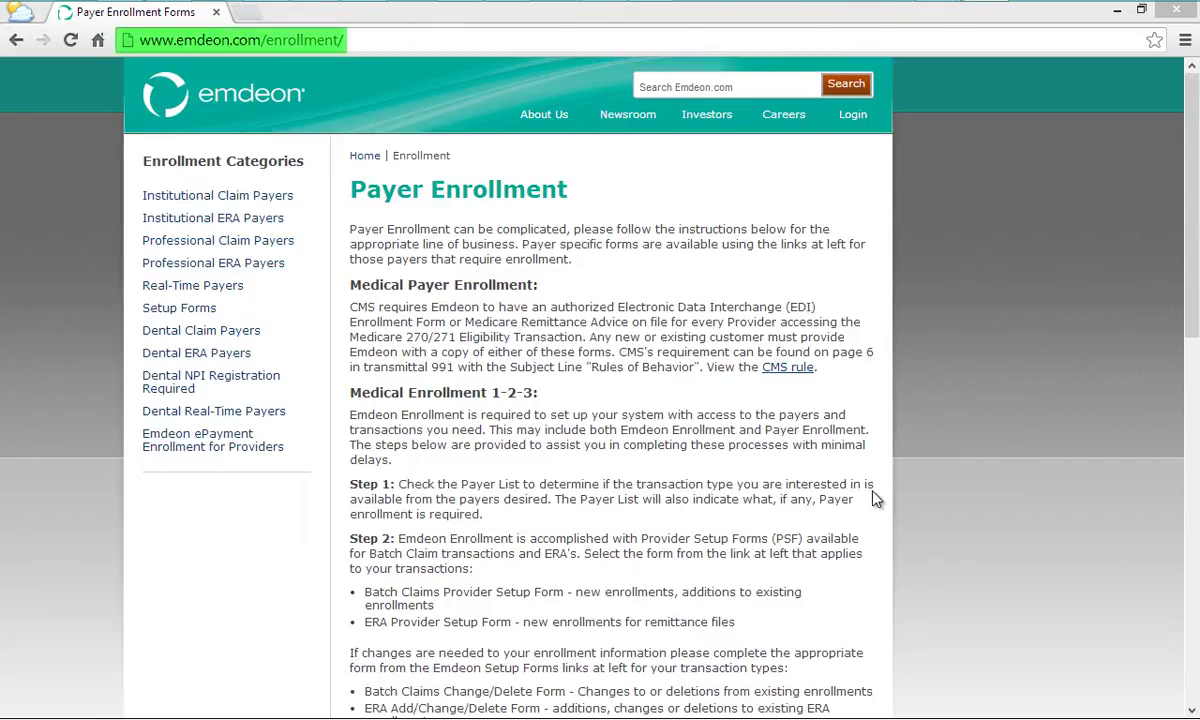
- Show Emdeon's Professional Claim Payers enrollment forms and scroll through the list
left_click(230, 251)
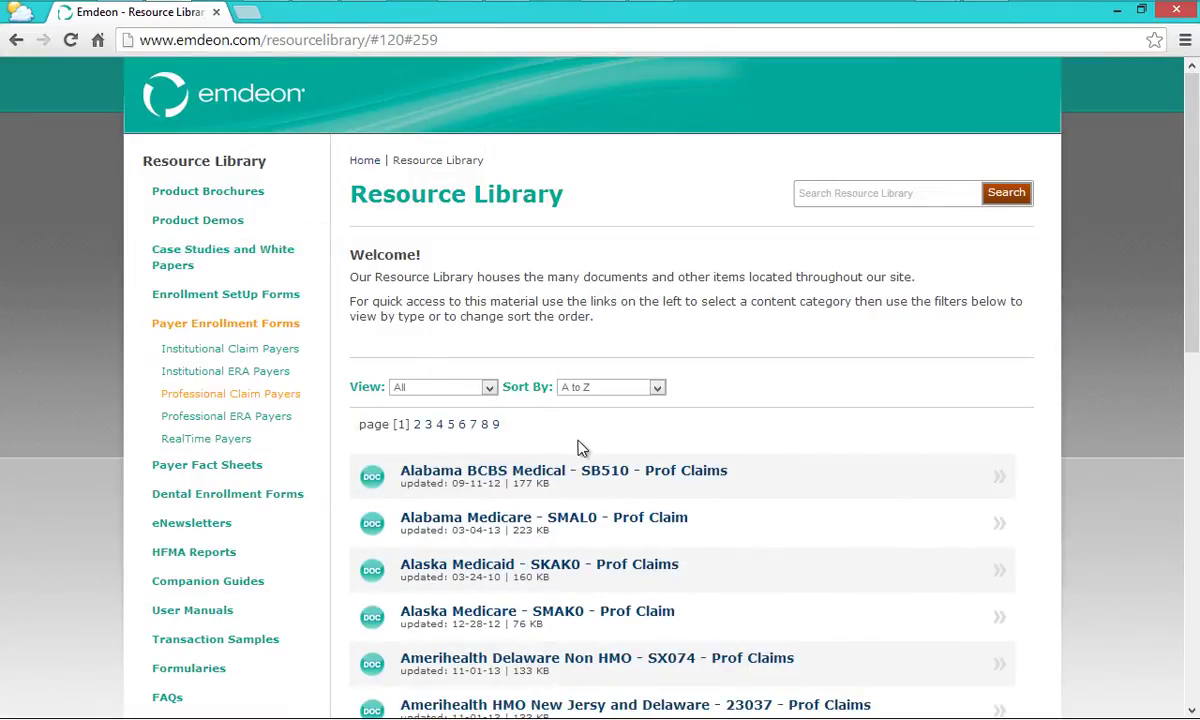
scroll(578, 452, "down", 2)
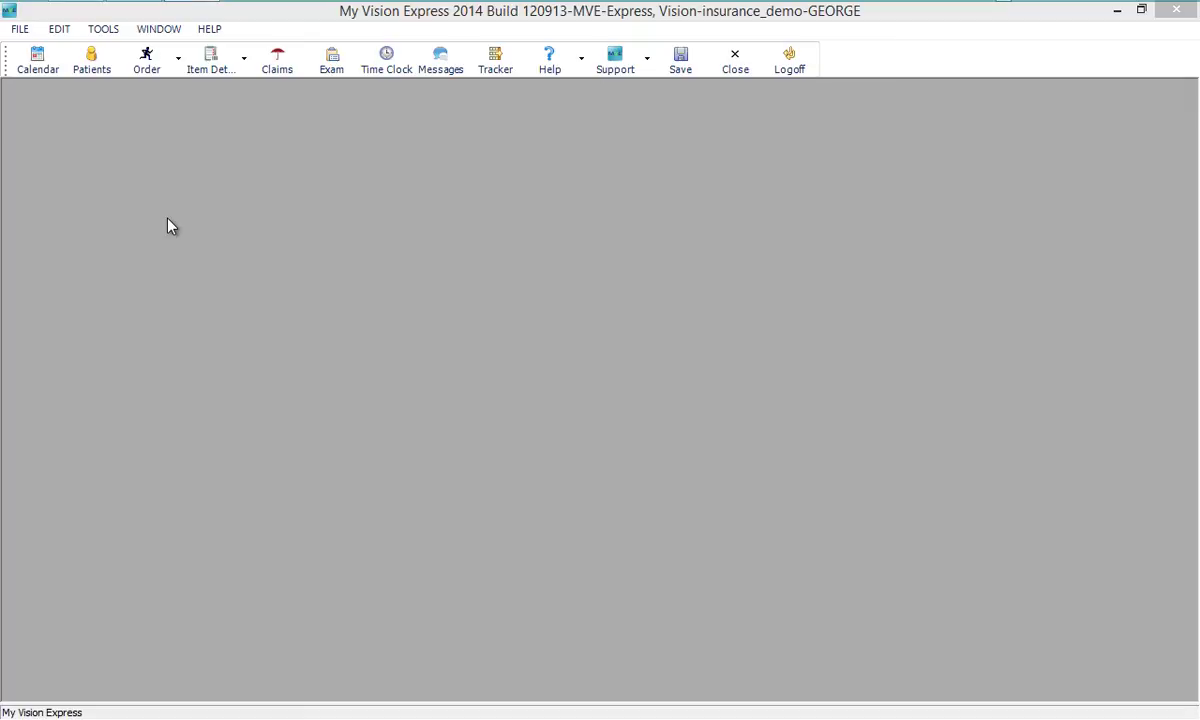
- Open Insurance Companies, add a new record and begin naming it My Demo Insurance
left_click(18, 30)
mouse_move(55, 255)
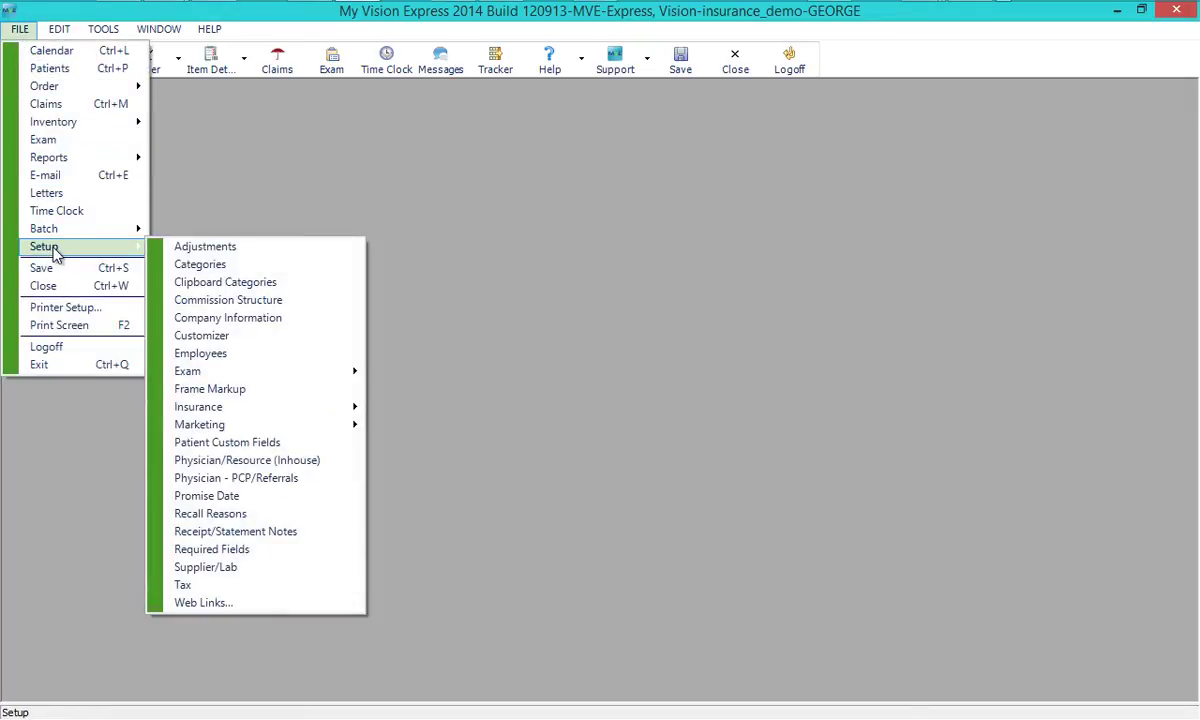
mouse_move(260, 410)
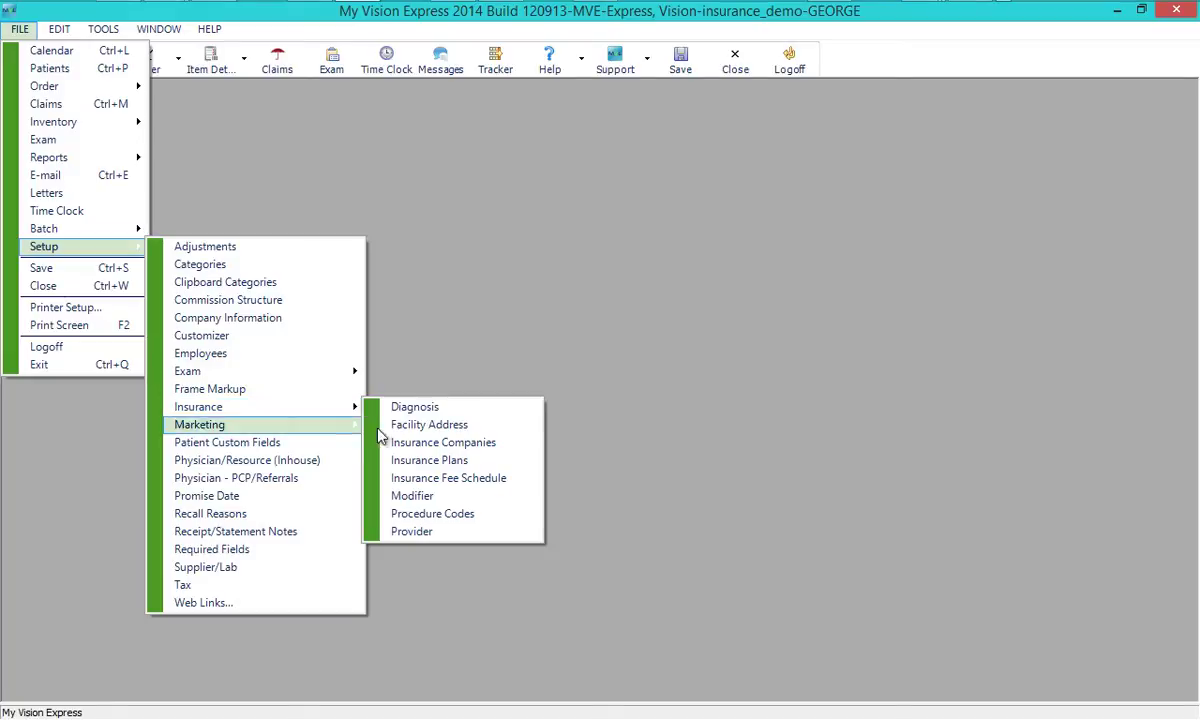
left_click(428, 443)
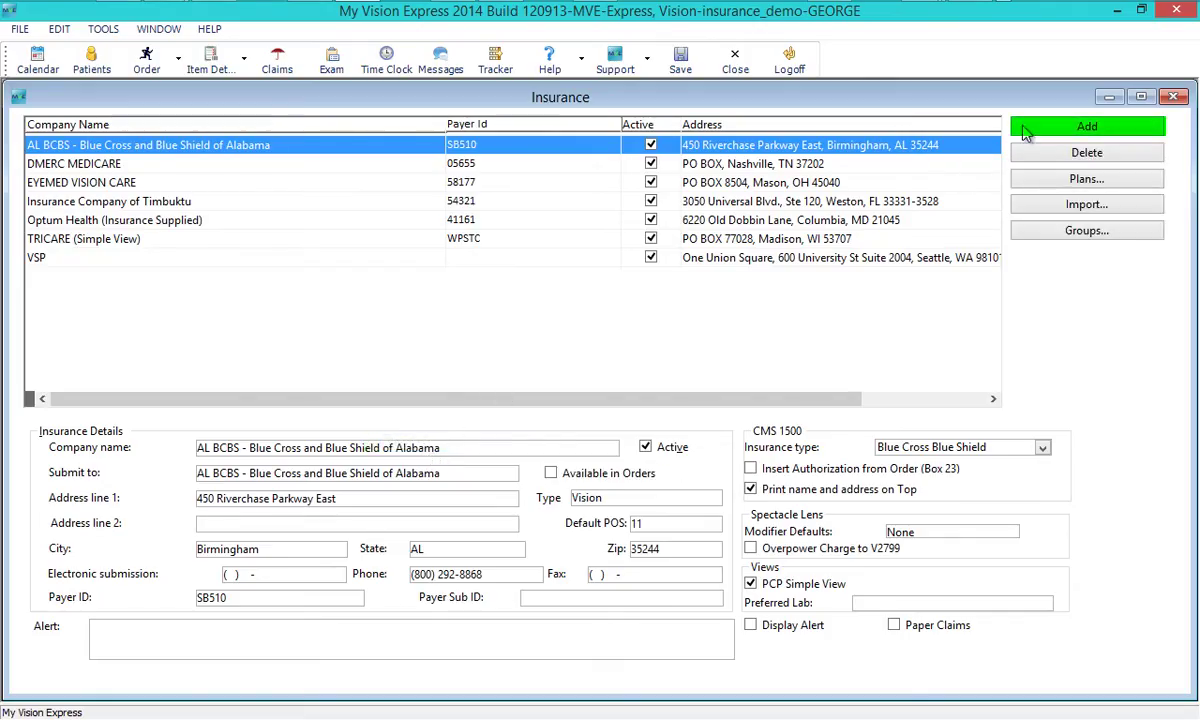
left_click(1037, 126)
left_click(445, 452)
type("My Demo Insurance")
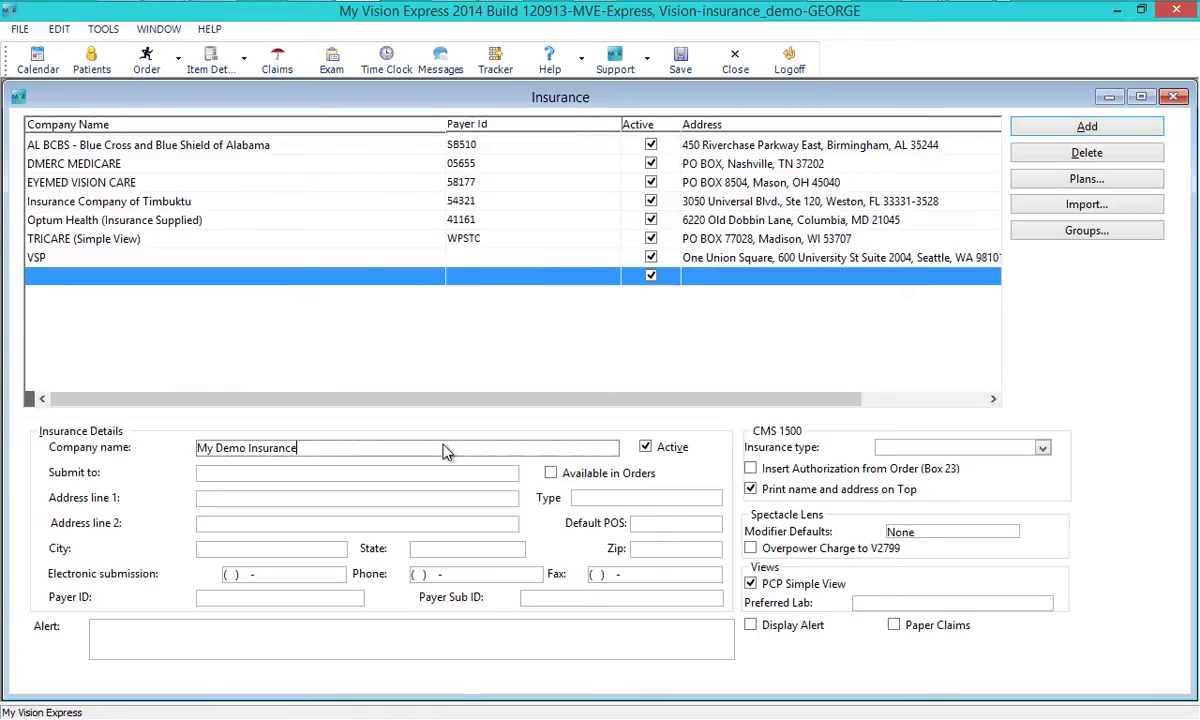
- Enter submit-to name My Demo Insurance, plus the company's zip, address lines and phone
left_click(434, 477)
type("My Demo Insurance")
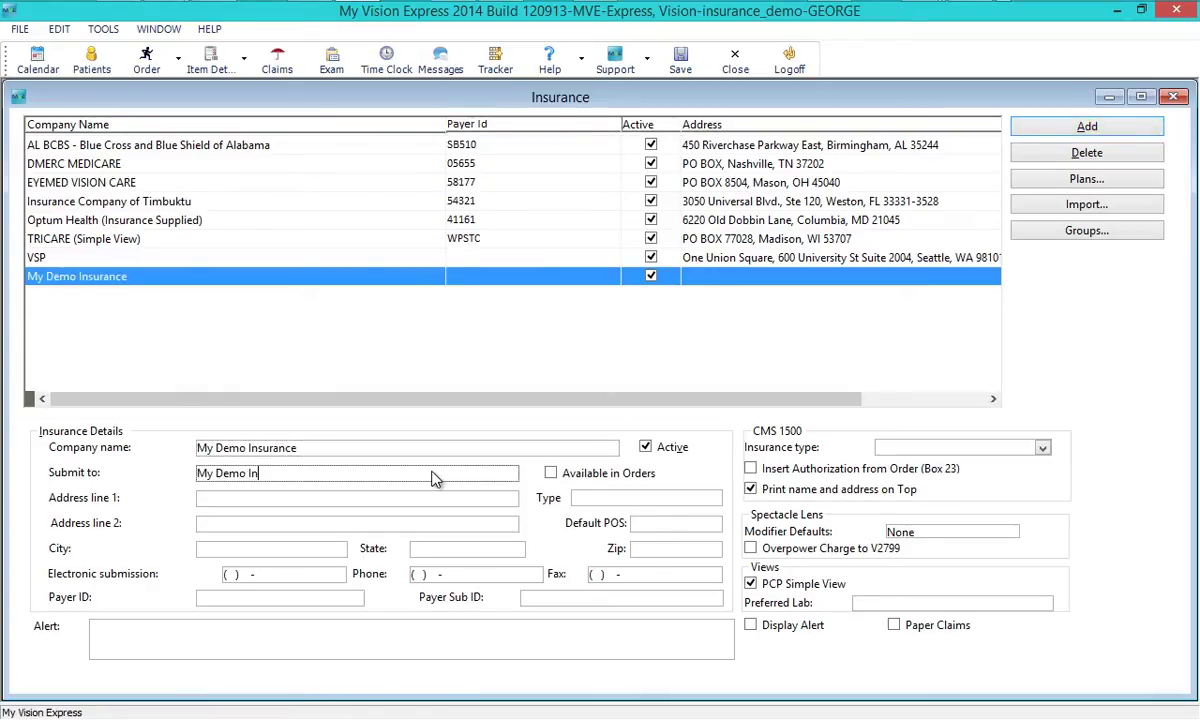
left_click(648, 552)
type("33331-3528")
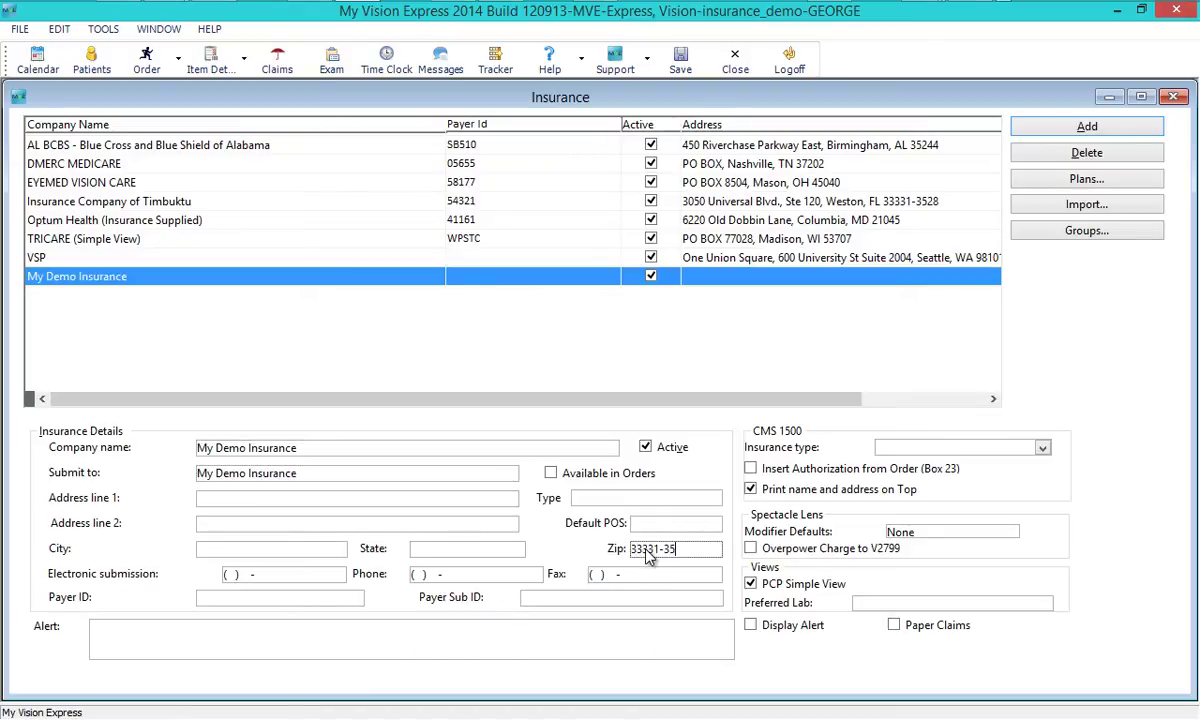
key("Tab")
left_click(372, 499)
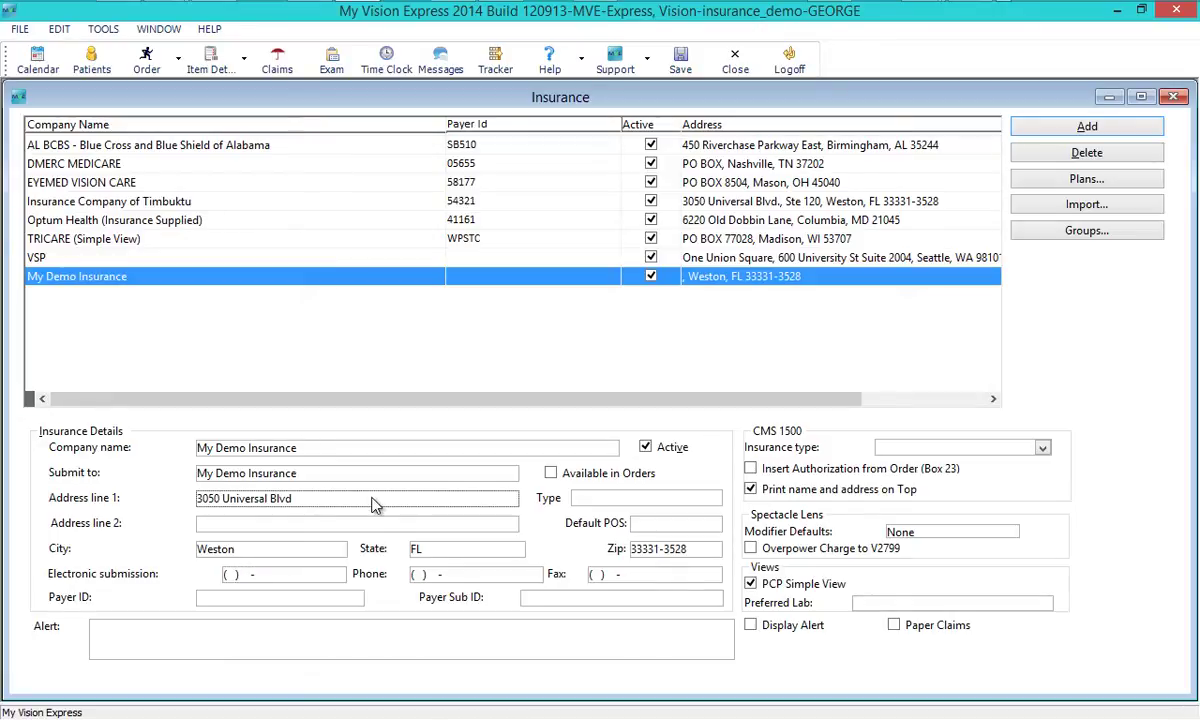
key("Tab")
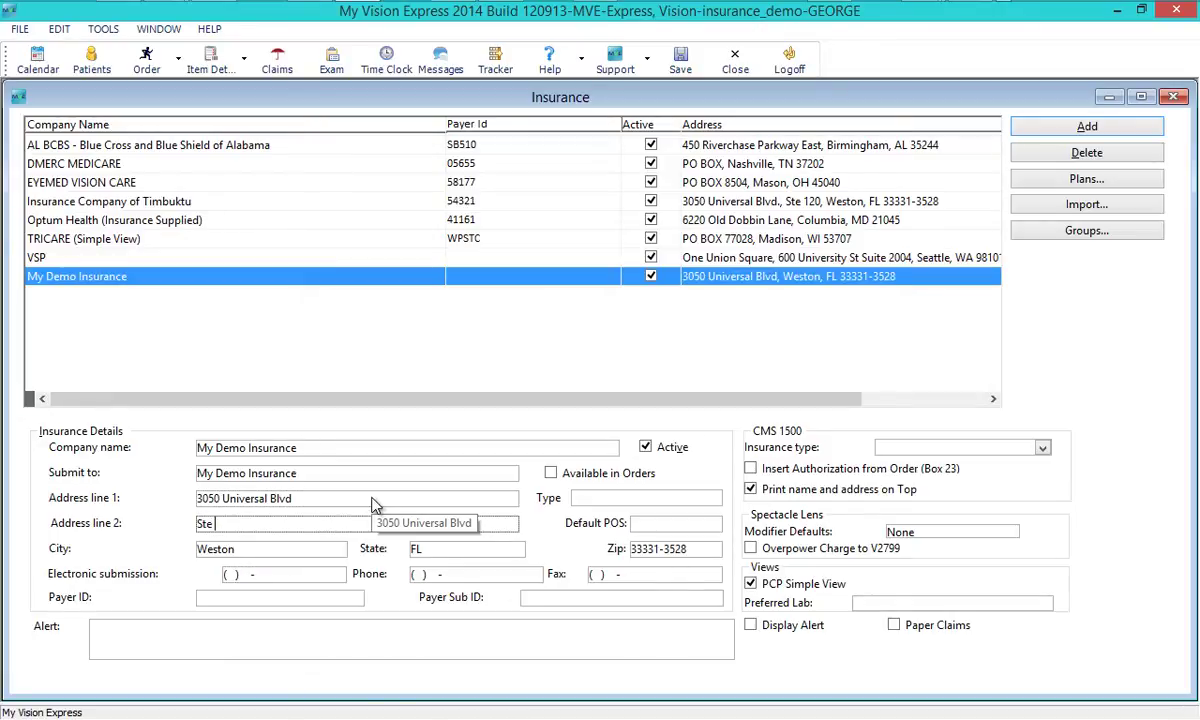
left_click(445, 577)
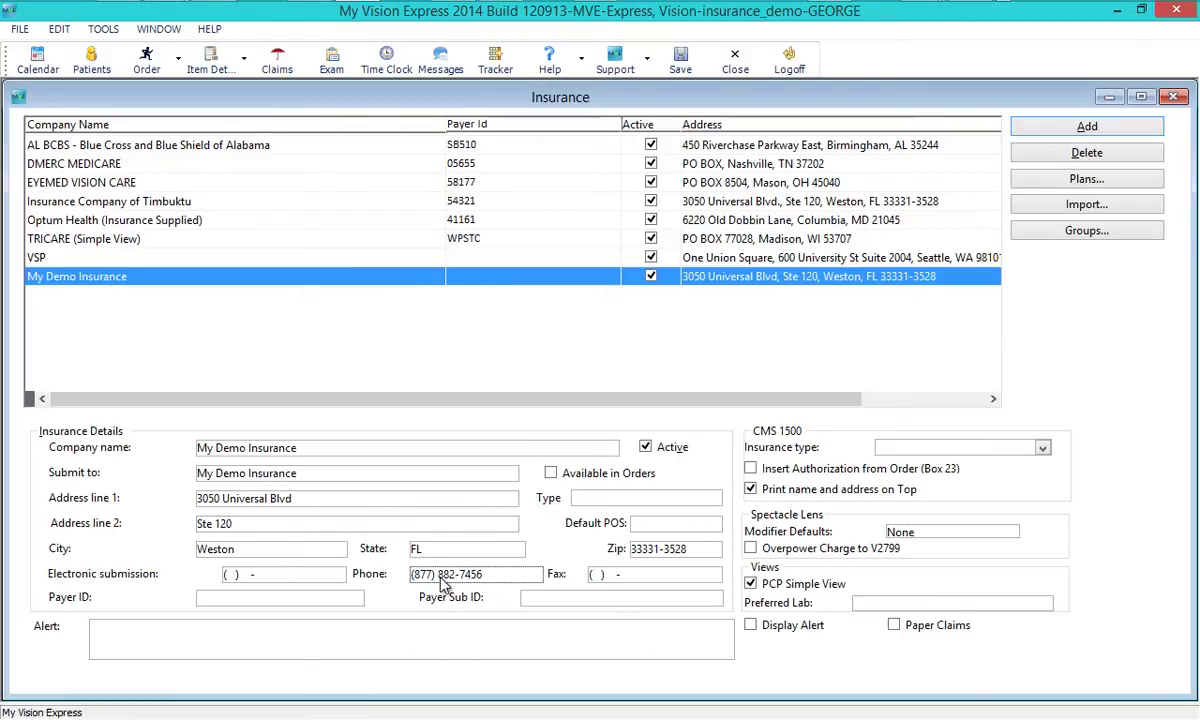
- Set type Vision, default POS 11 Office, insurance type Other, payer ID 12345, and save
left_click(650, 497)
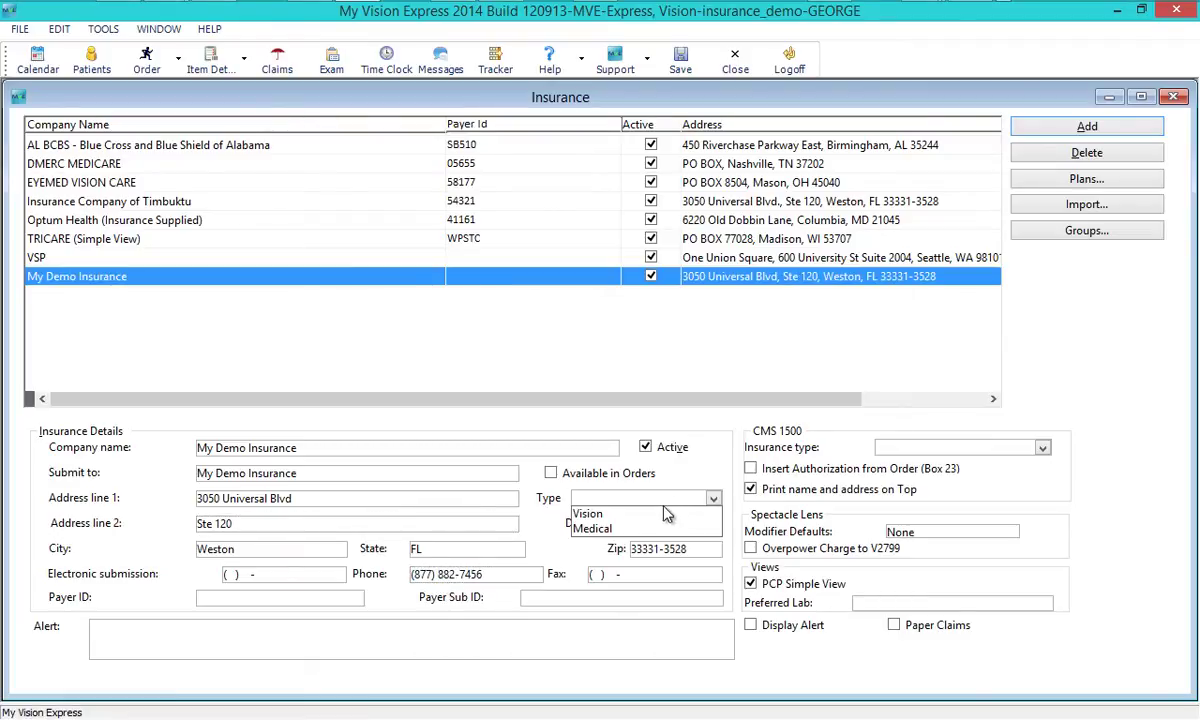
left_click(612, 509)
left_click(675, 523)
scroll(695, 557, "down", 2)
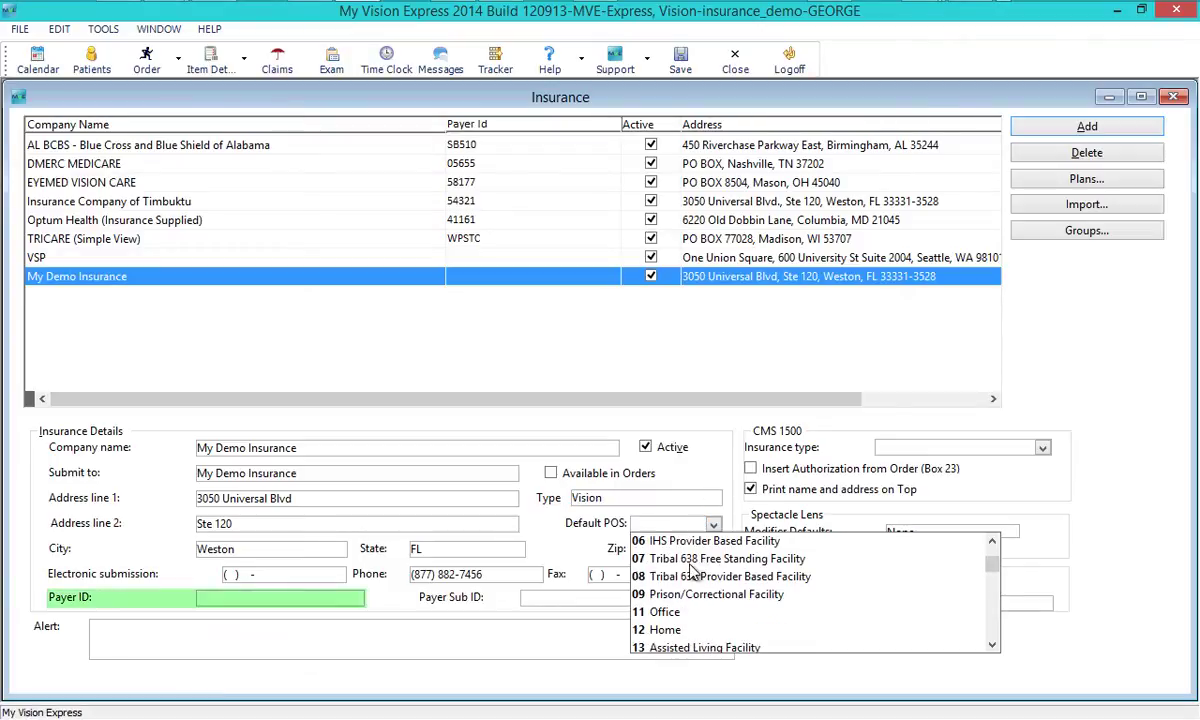
left_click(660, 612)
left_click(950, 447)
left_click(915, 531)
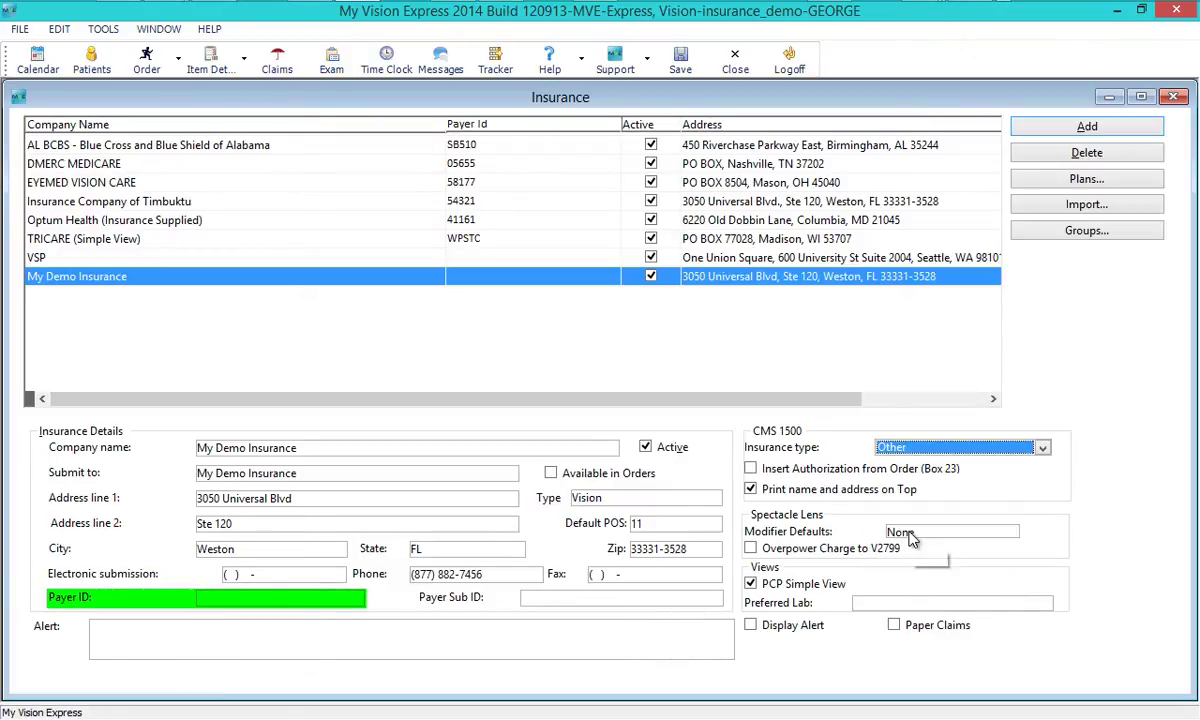
left_click(247, 604)
type("12345")
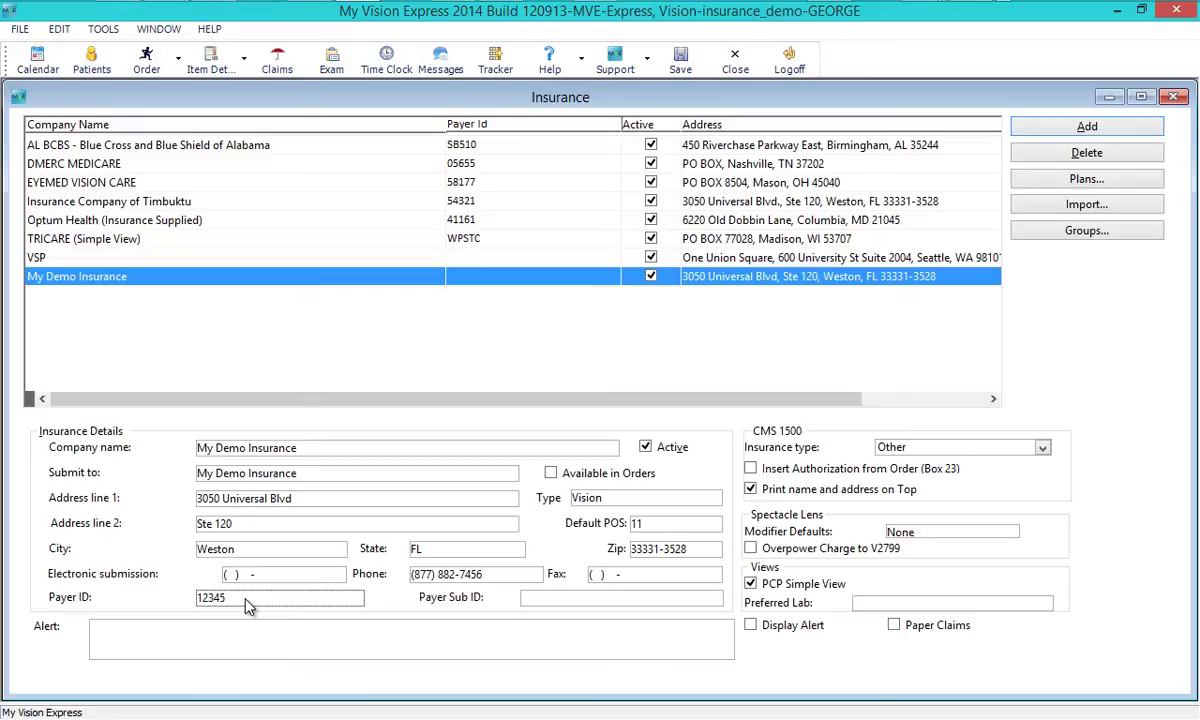
left_click(690, 80)
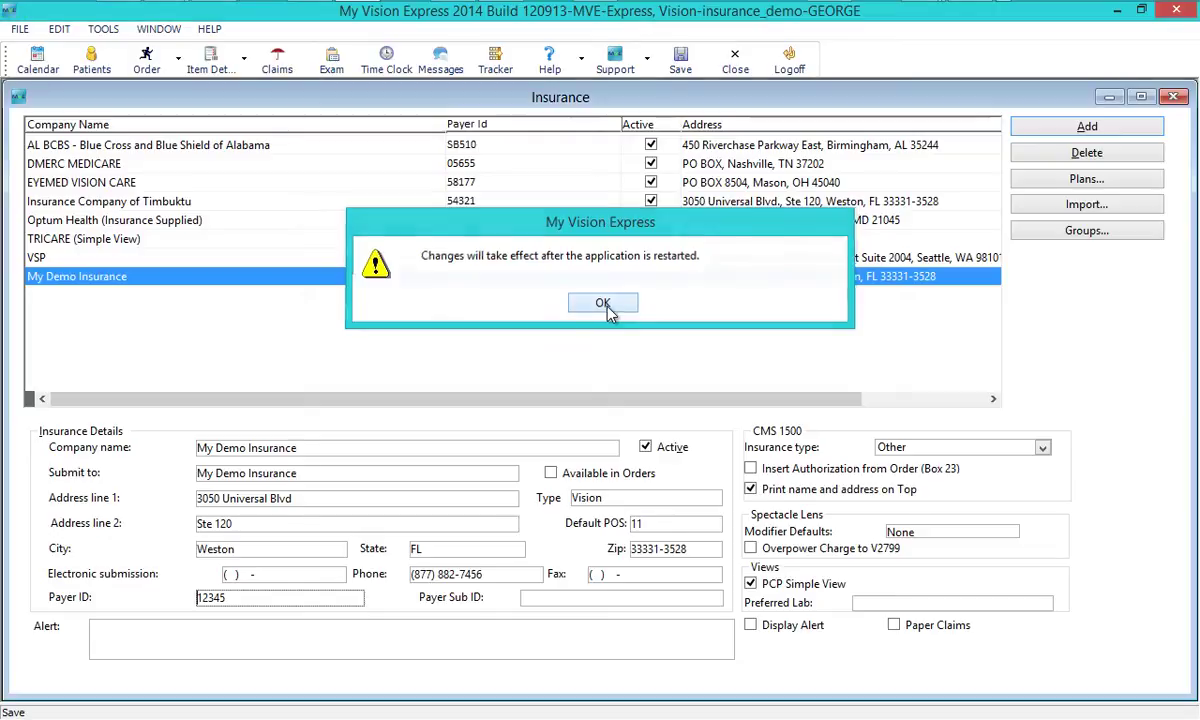
- Acknowledge the restart notice after saving My Demo Insurance
left_click(603, 304)
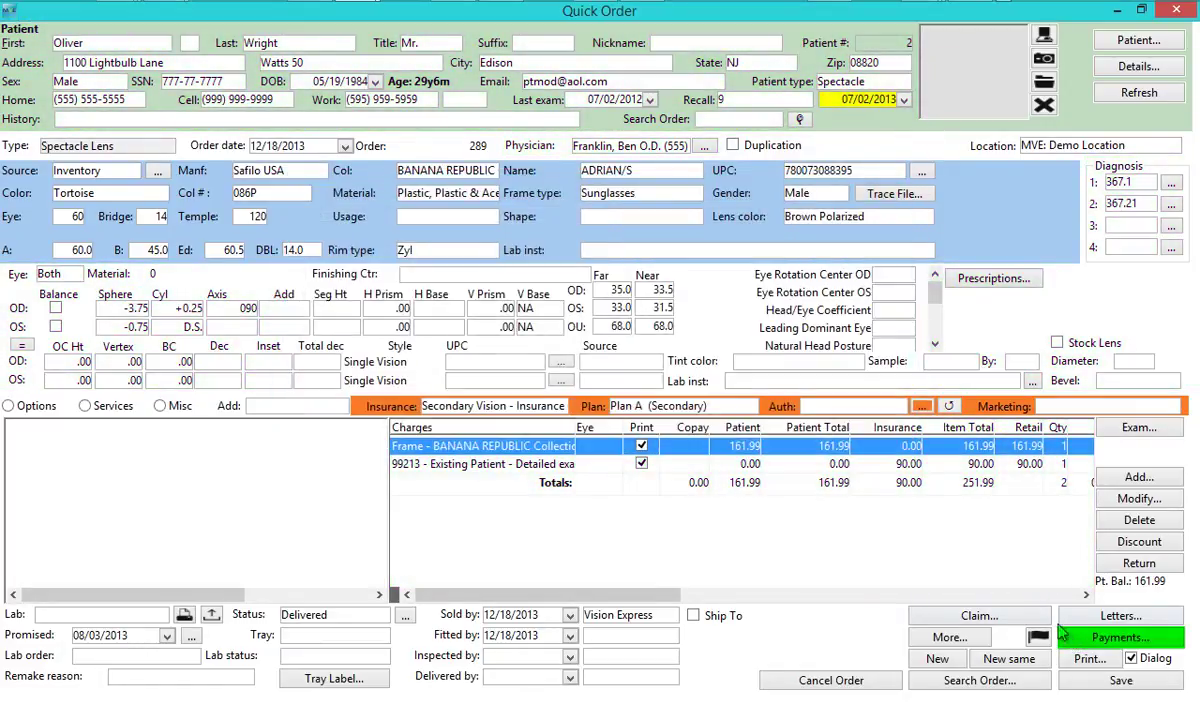
- Post a 161.99 cash payment at checkout, then open the order's insurance claim
left_click(1066, 635)
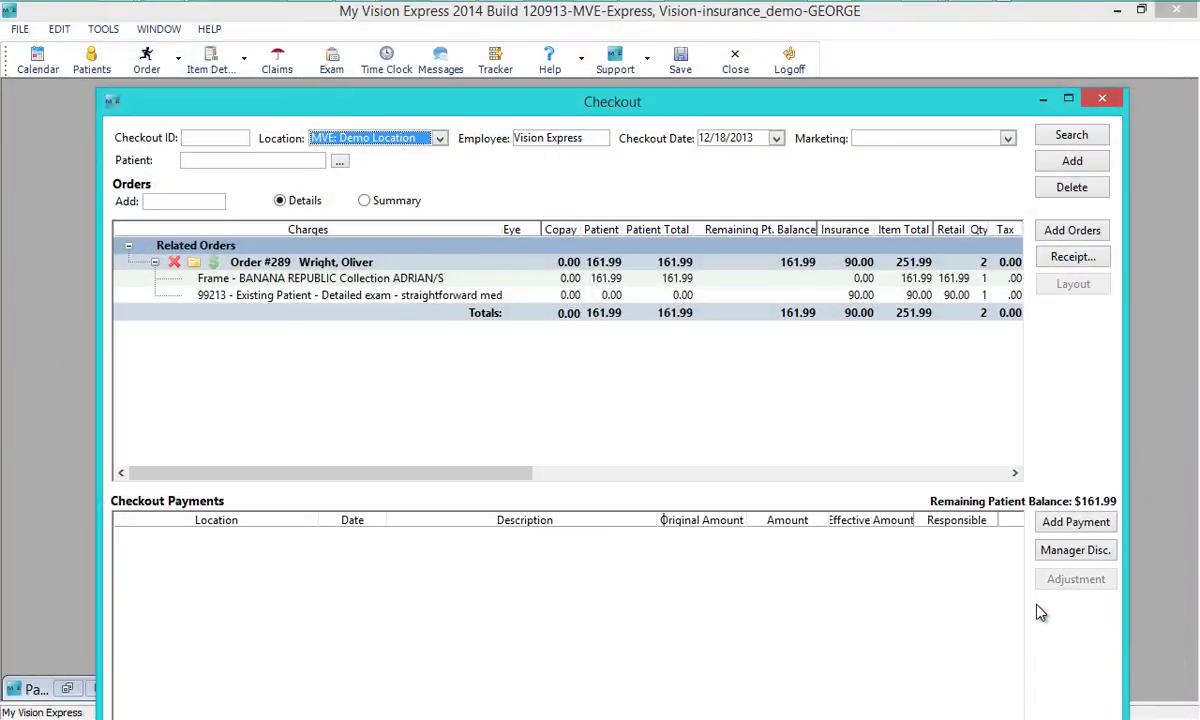
left_click(1053, 531)
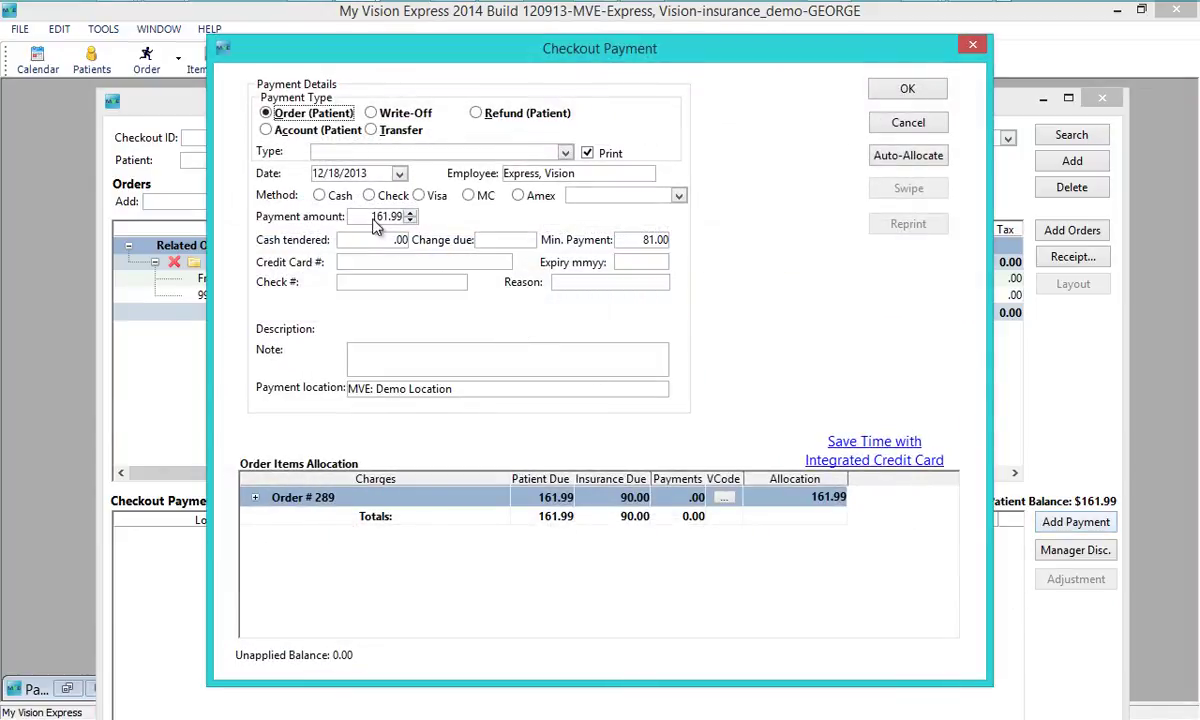
left_click(336, 197)
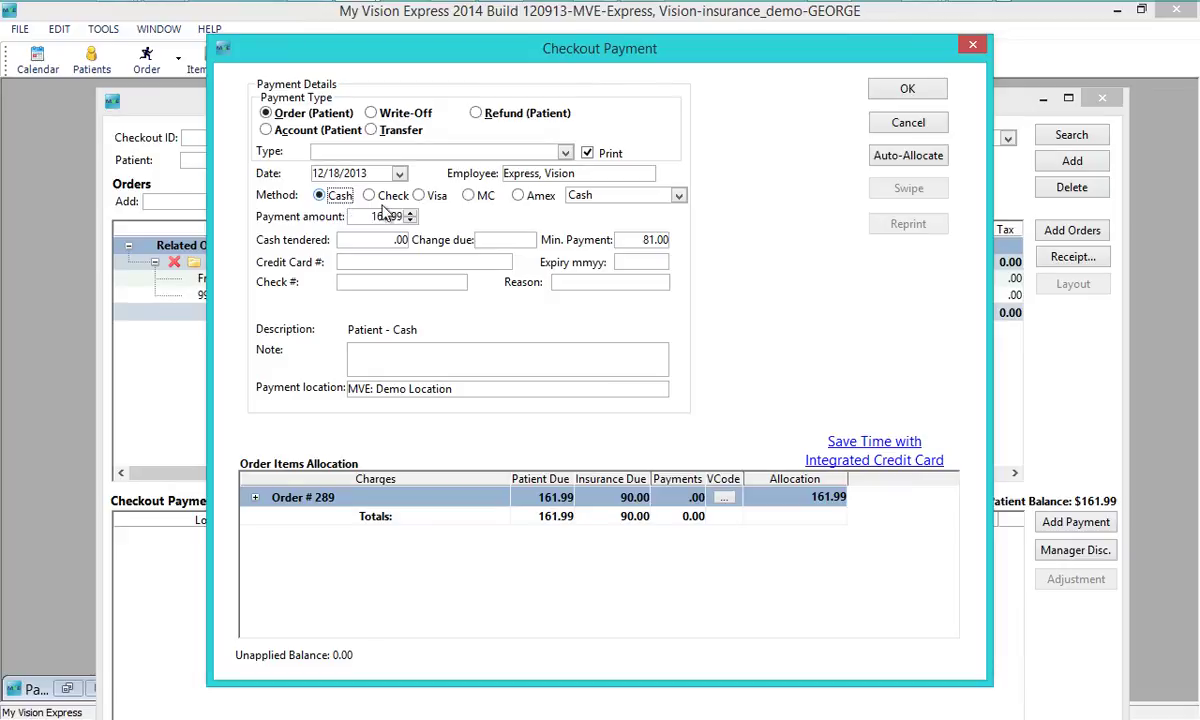
left_click(903, 92)
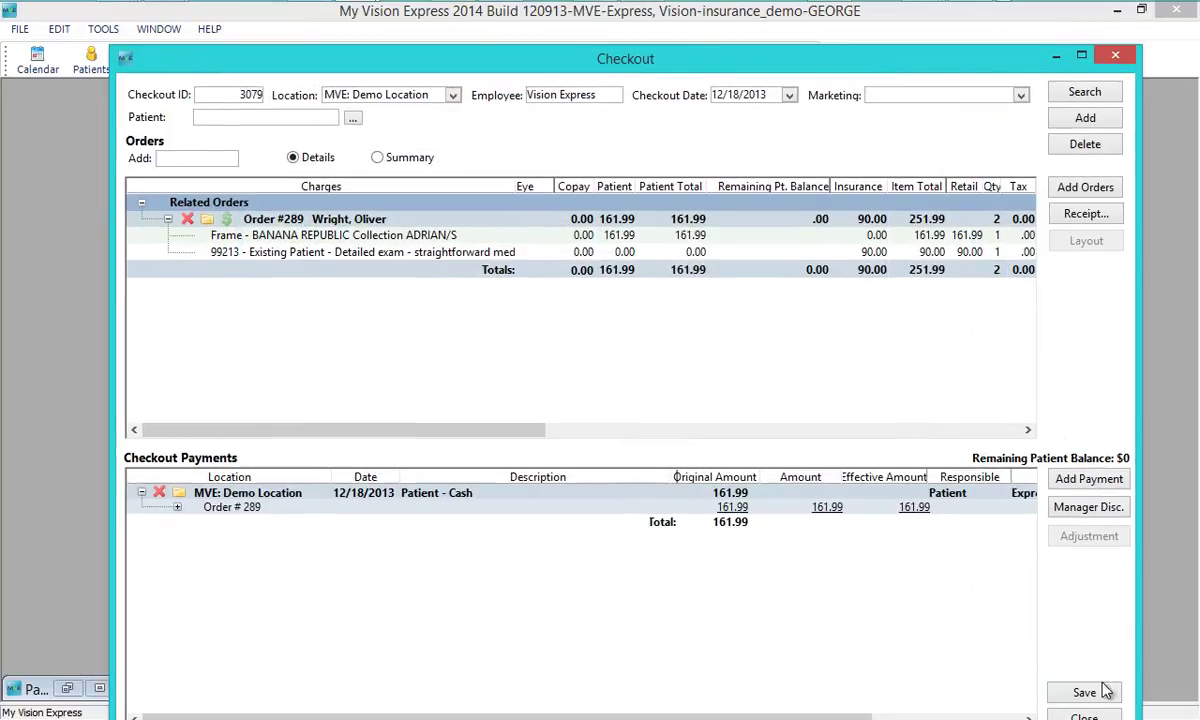
left_click(1090, 690)
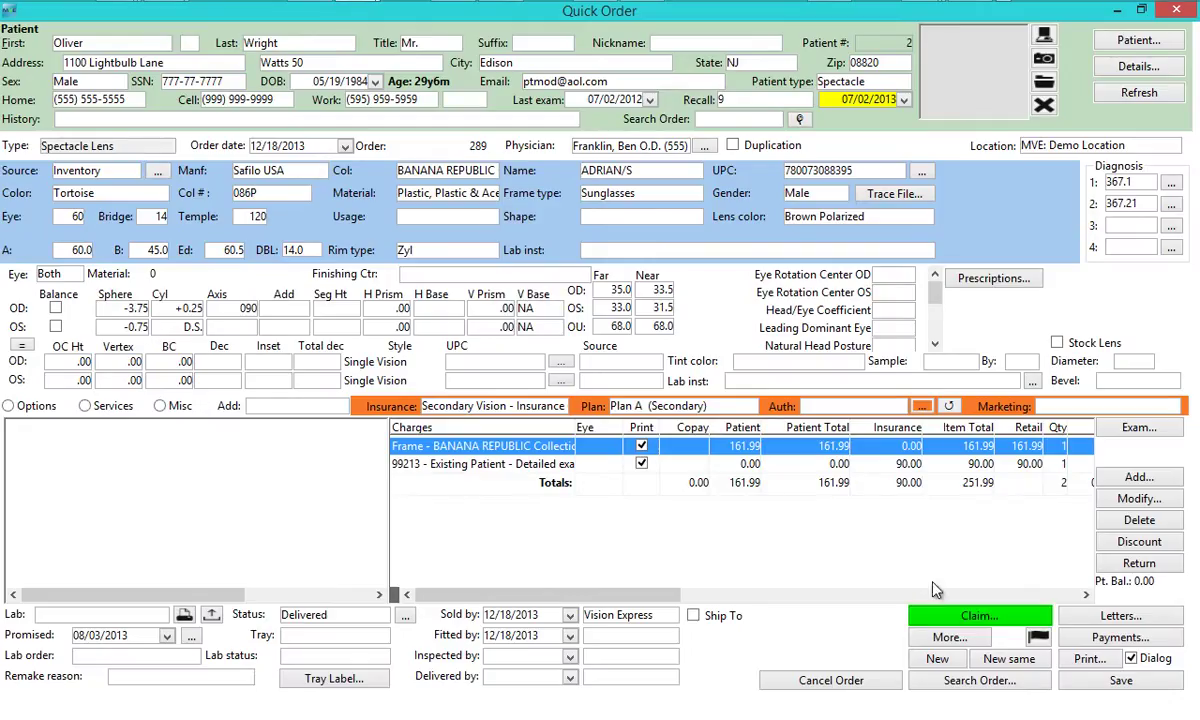
left_click(953, 617)
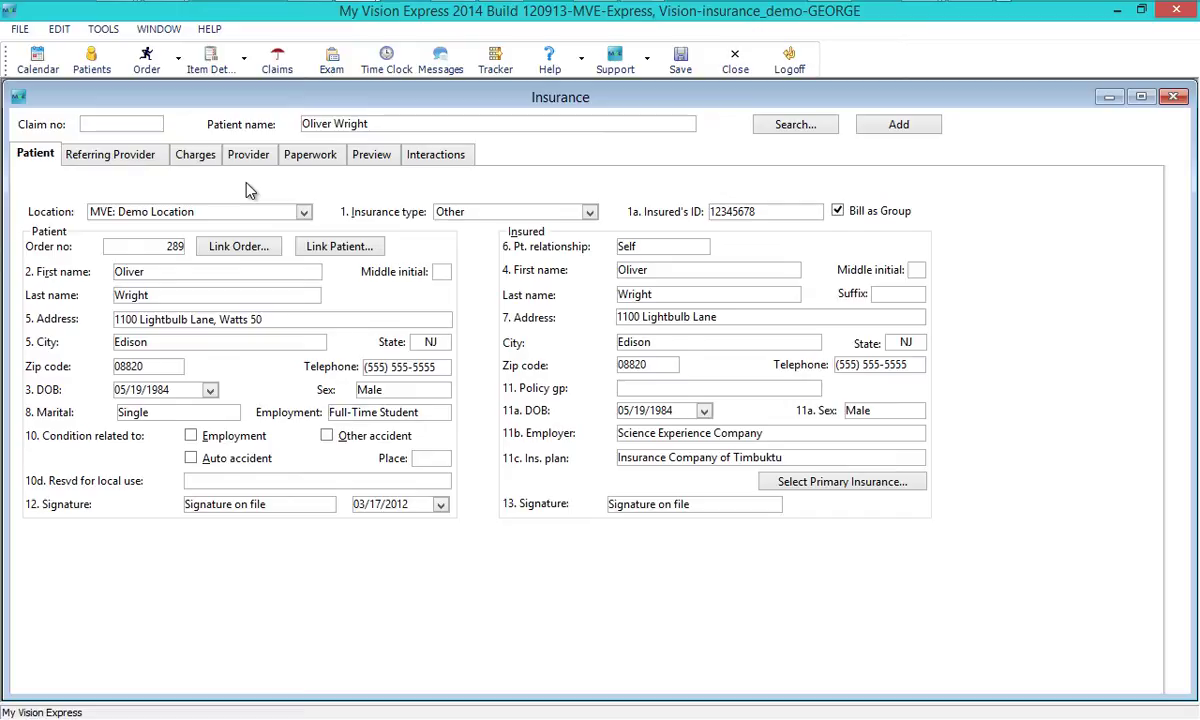
- Mark the claim Ready (90.00 balance due) and switch to its Provider details
left_click(200, 155)
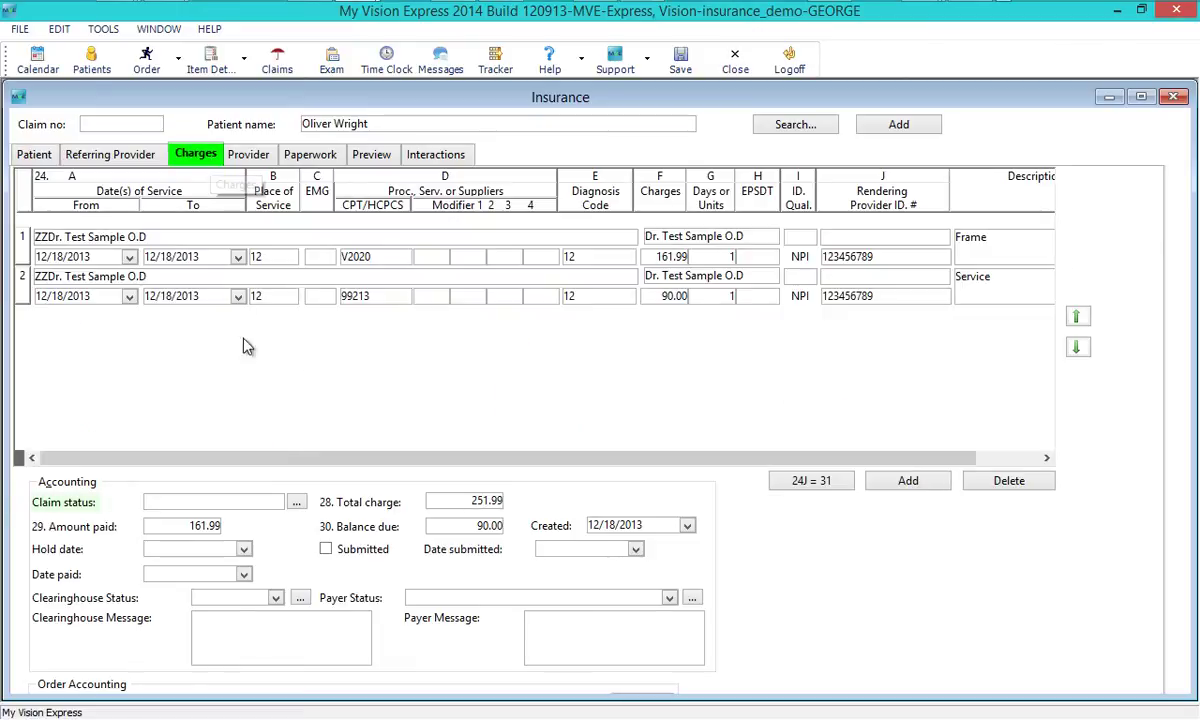
left_click(275, 503)
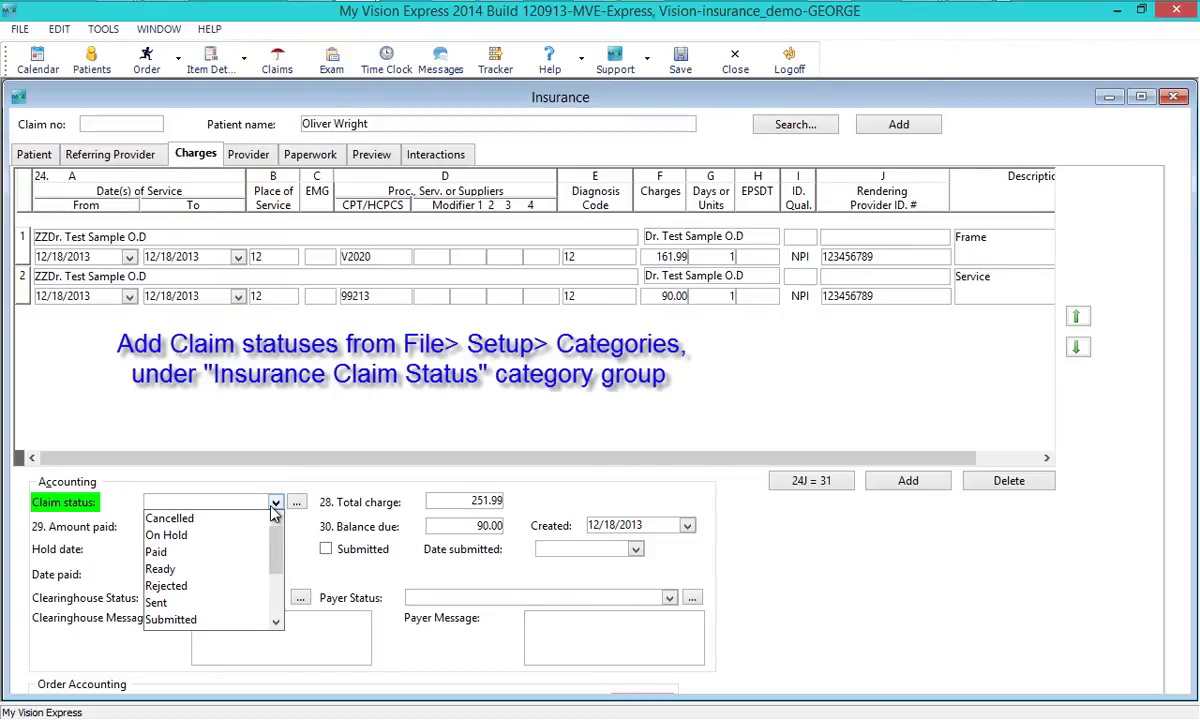
left_click(245, 569)
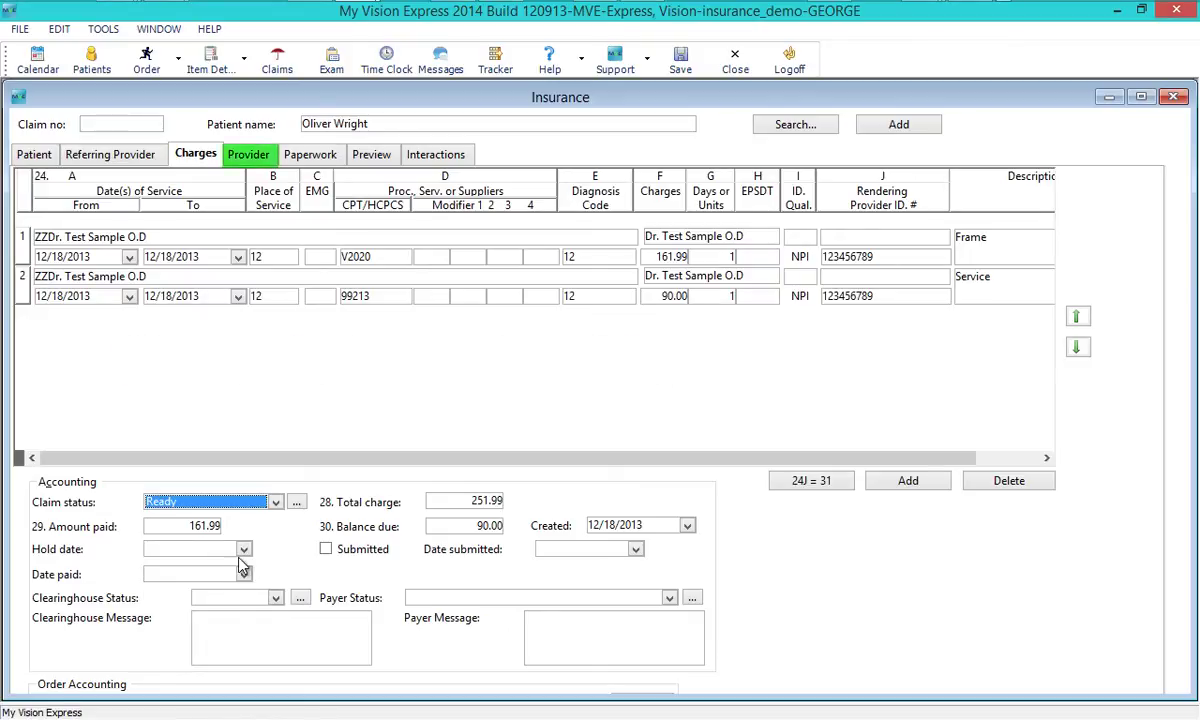
left_click(262, 168)
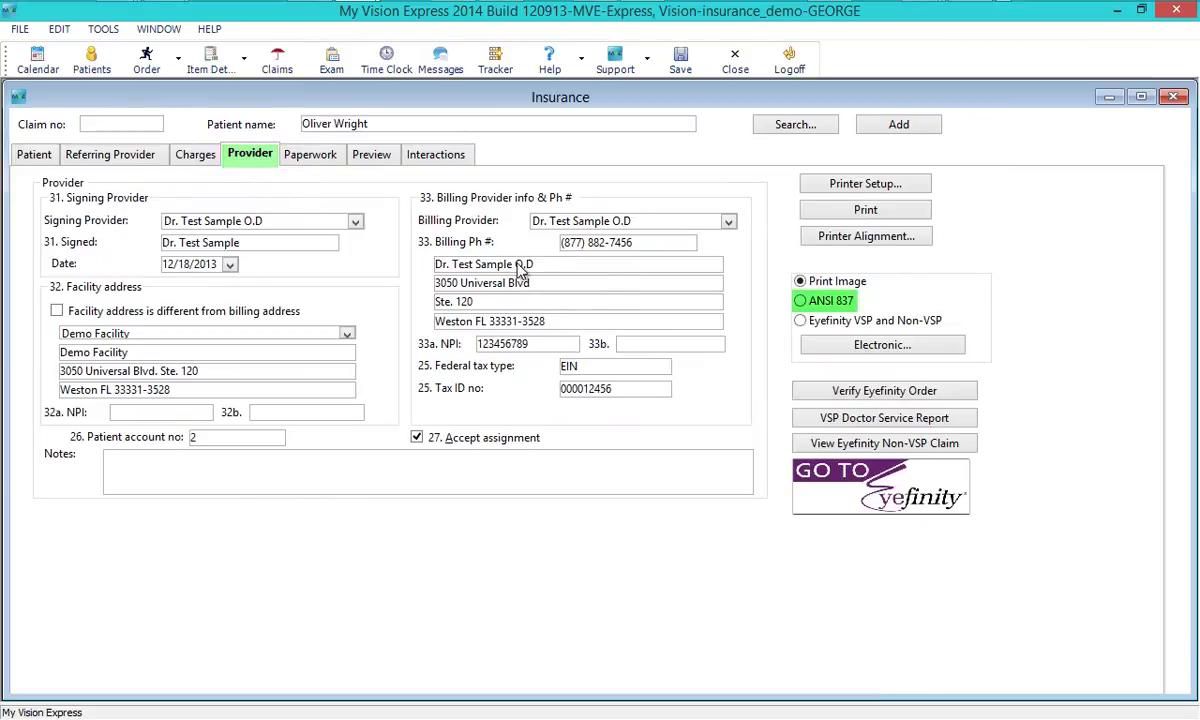
- Create claim 143's ANSI 837 electronic file, close the Notepad output, and set status to E-Filed
left_click(814, 306)
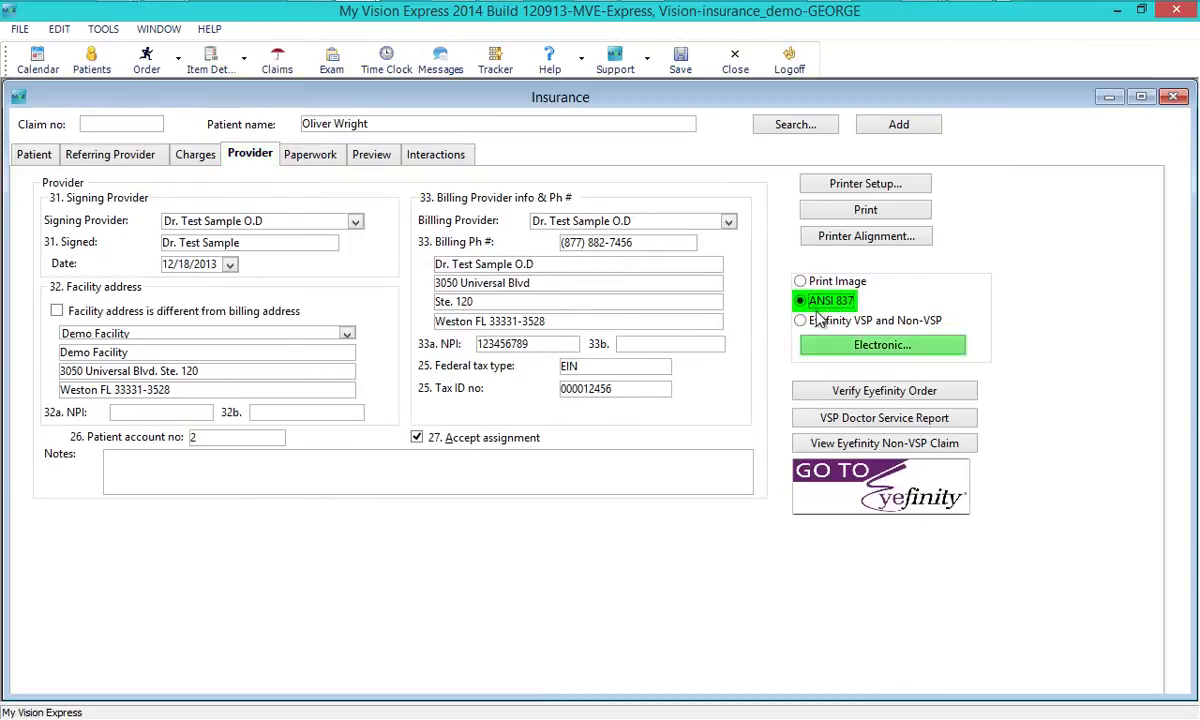
left_click(845, 345)
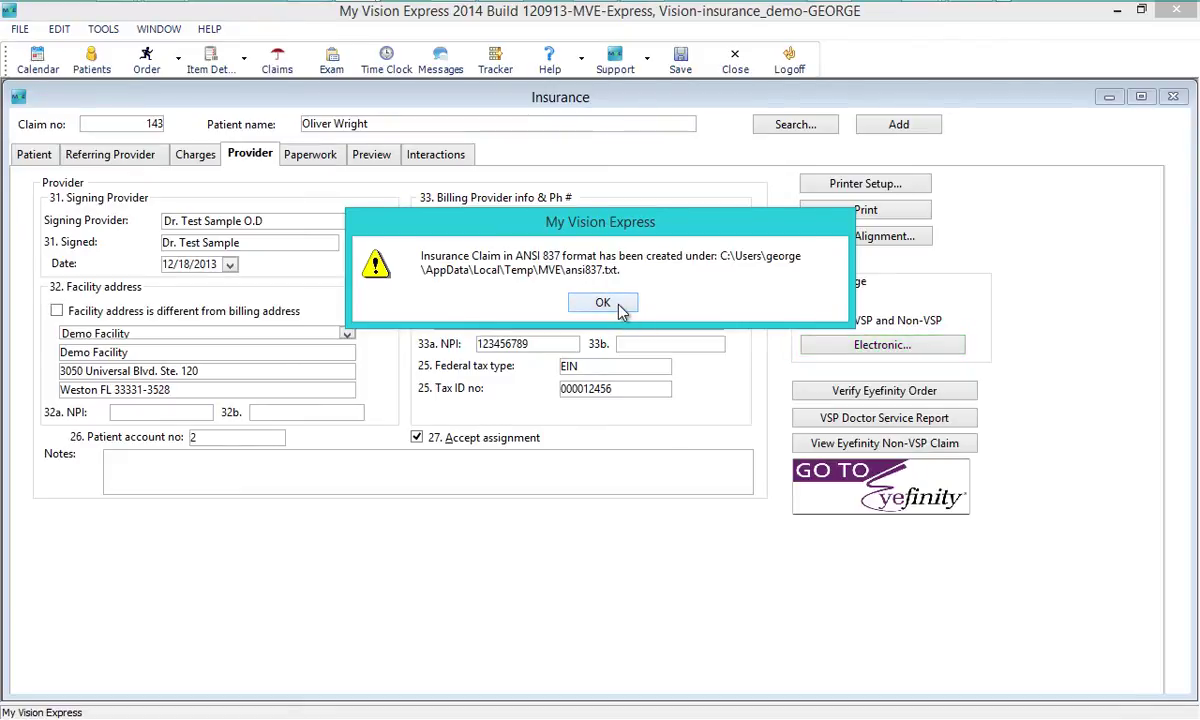
left_click(620, 310)
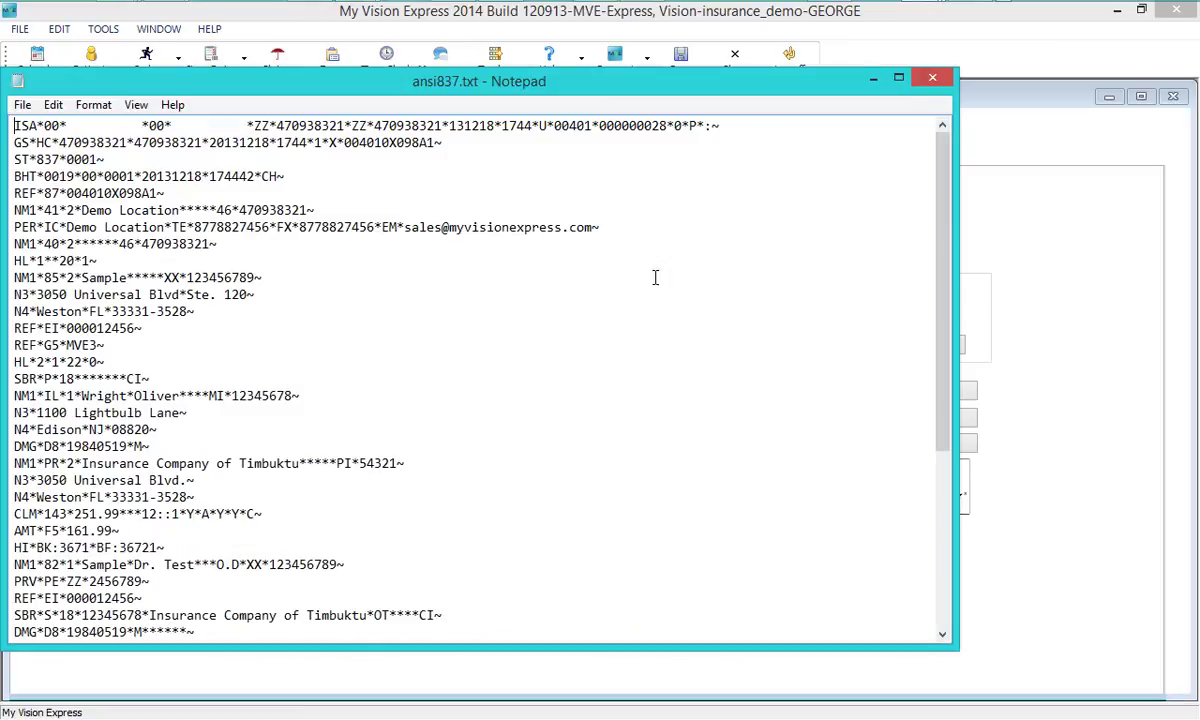
left_click(920, 80)
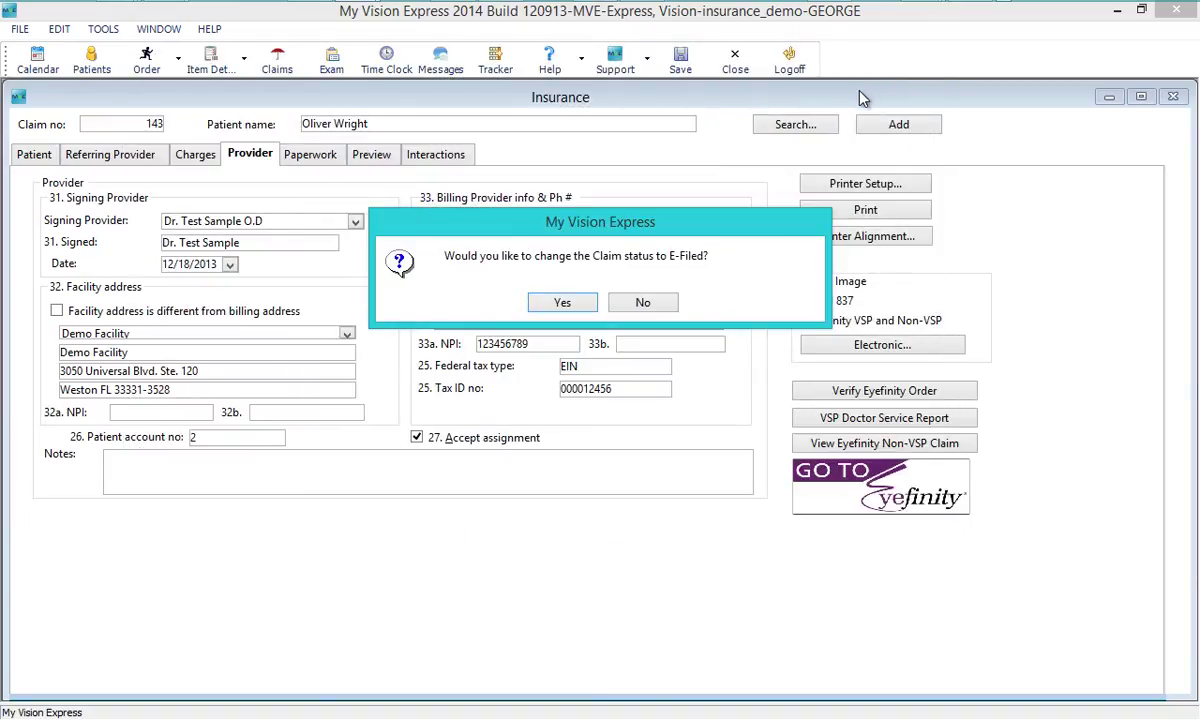
left_click(560, 302)
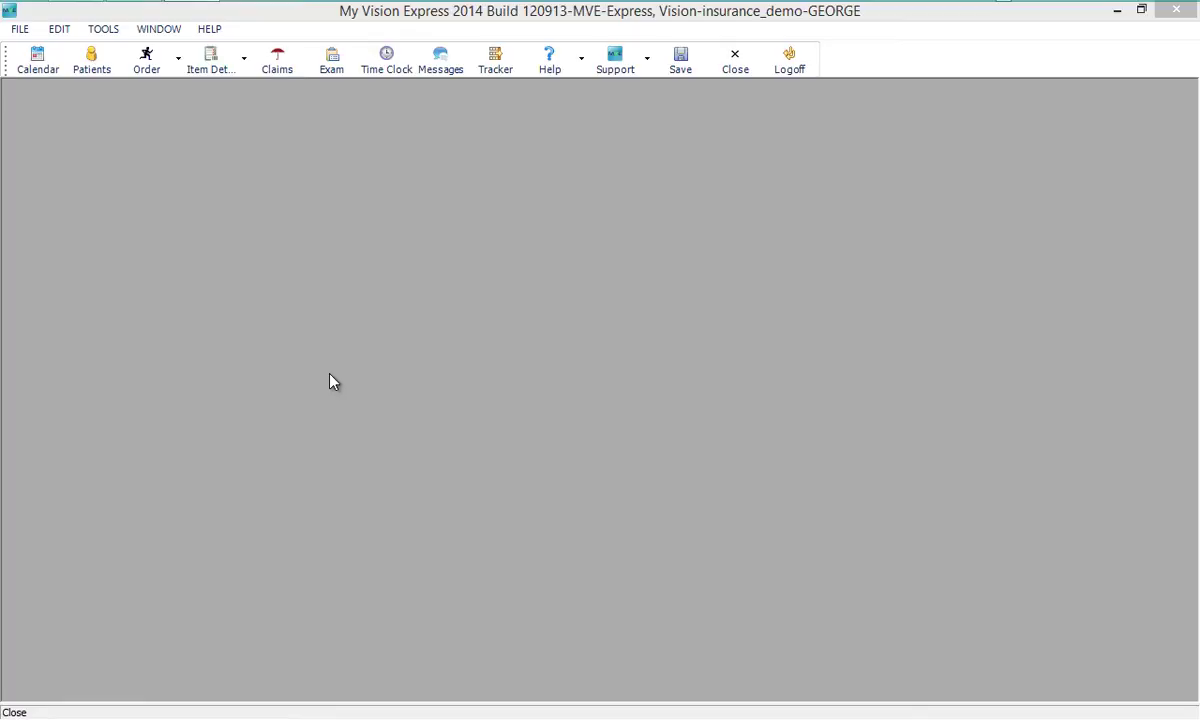
- Start batch claims for Insurance Company of Timbuktu, ANSI 837 format, Ready status
left_click(20, 29)
mouse_move(52, 232)
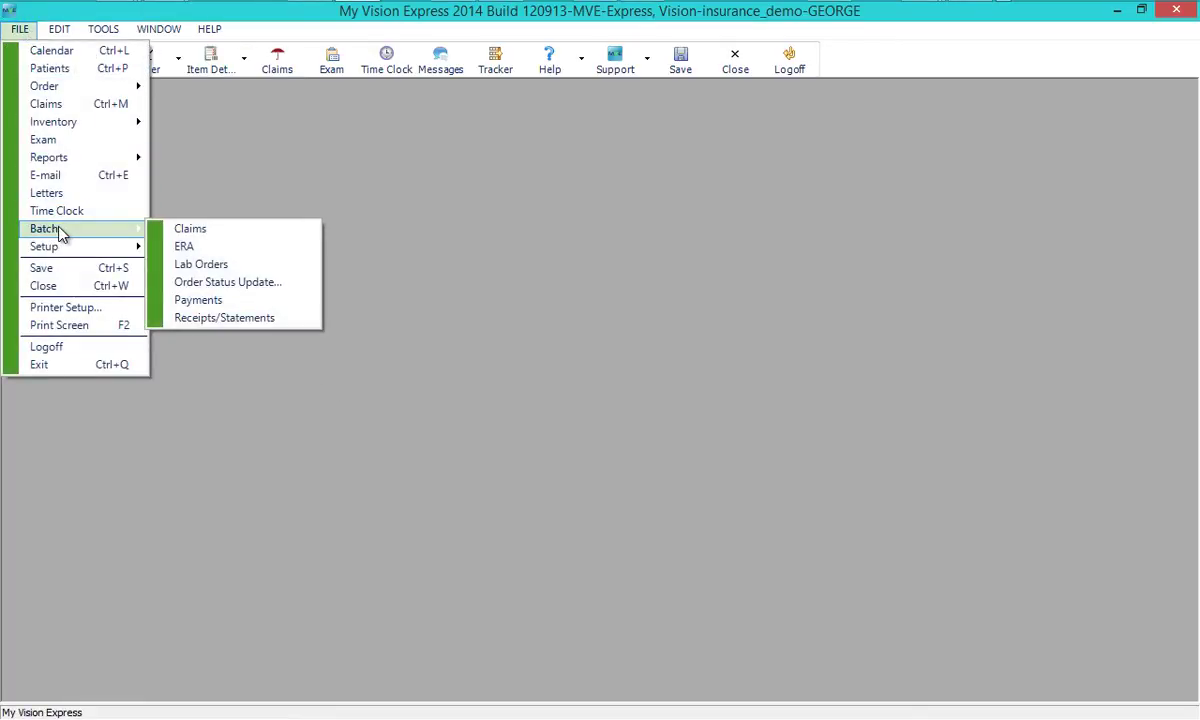
left_click(178, 228)
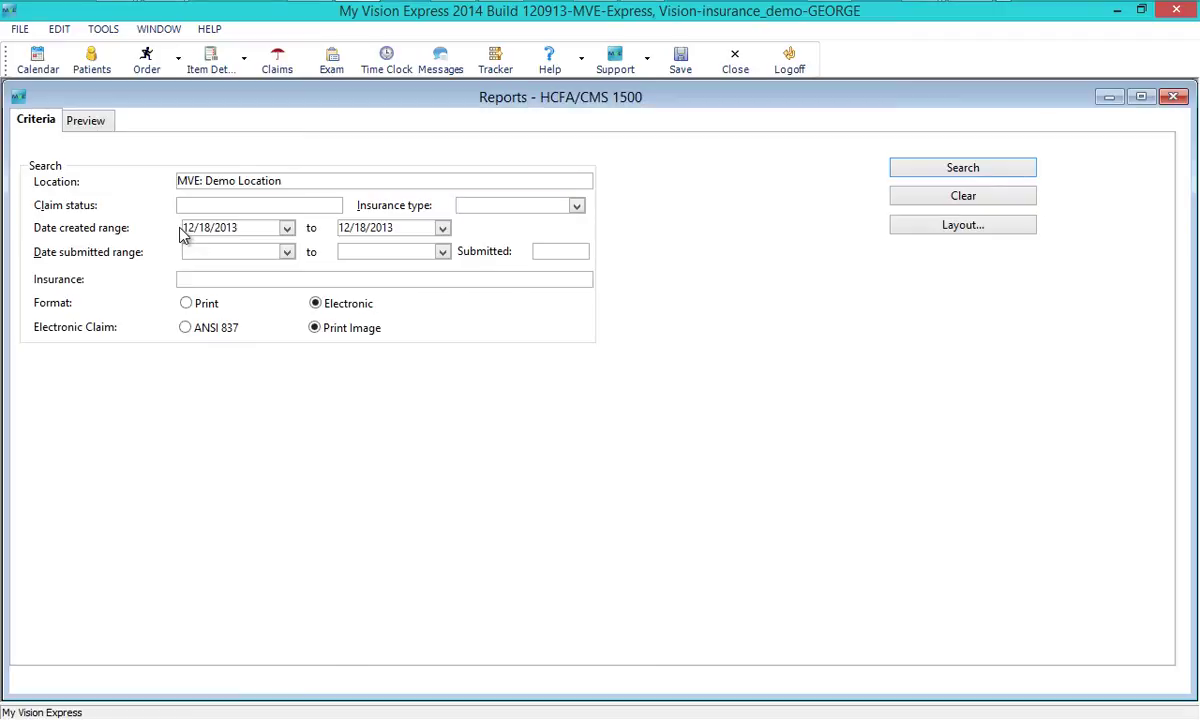
left_click(228, 280)
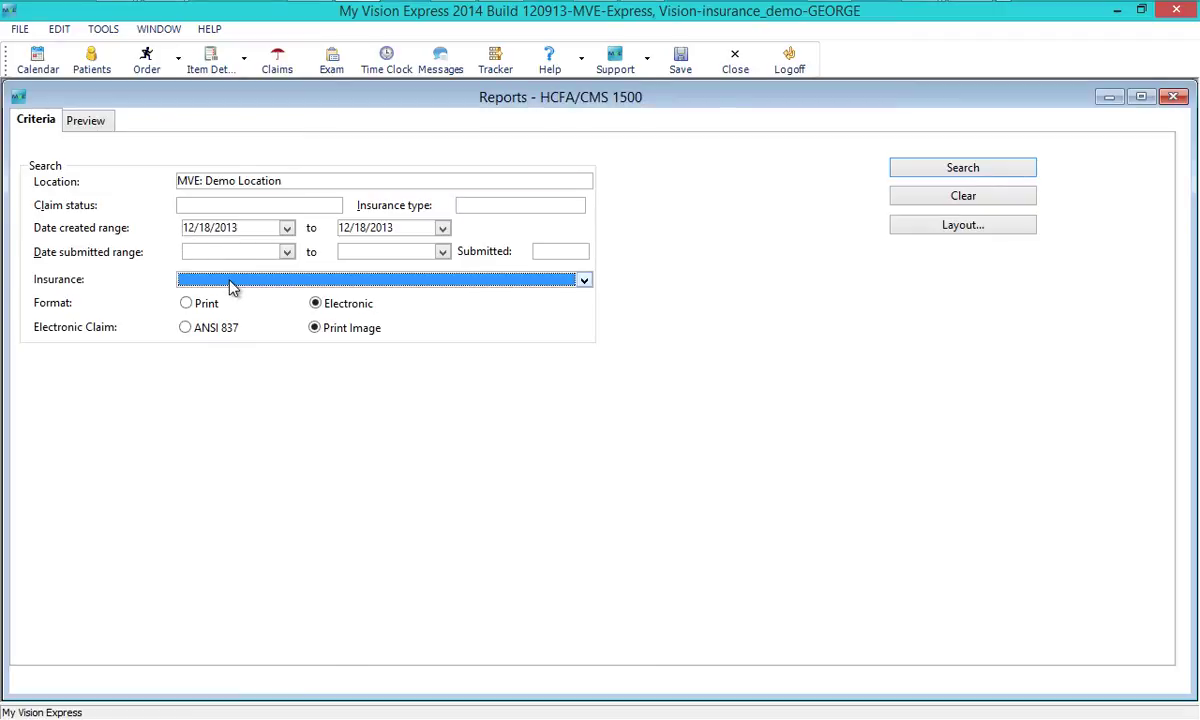
left_click(214, 326)
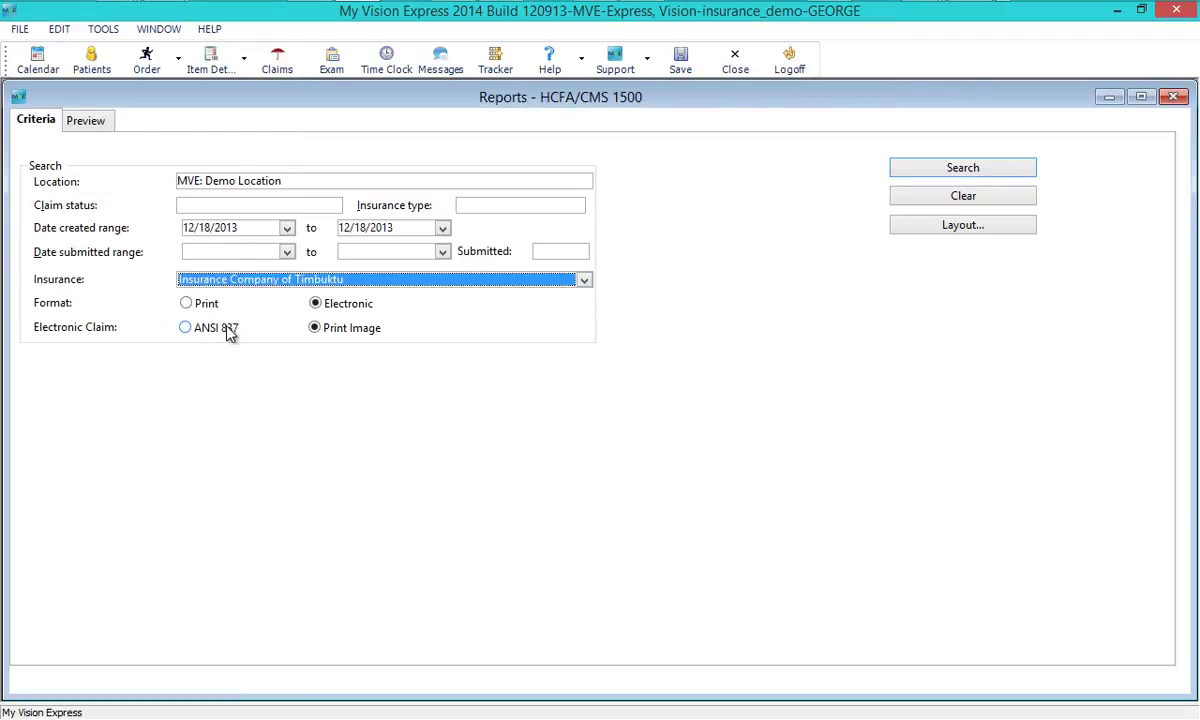
left_click(194, 335)
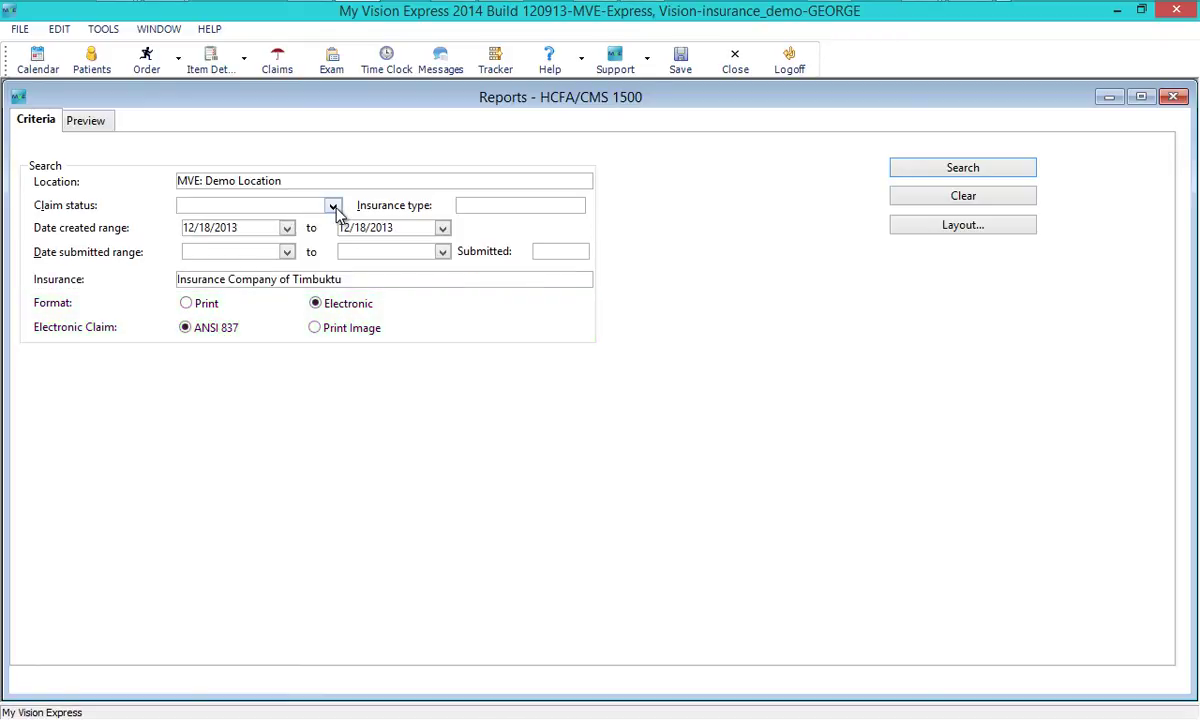
left_click(334, 207)
left_click(259, 273)
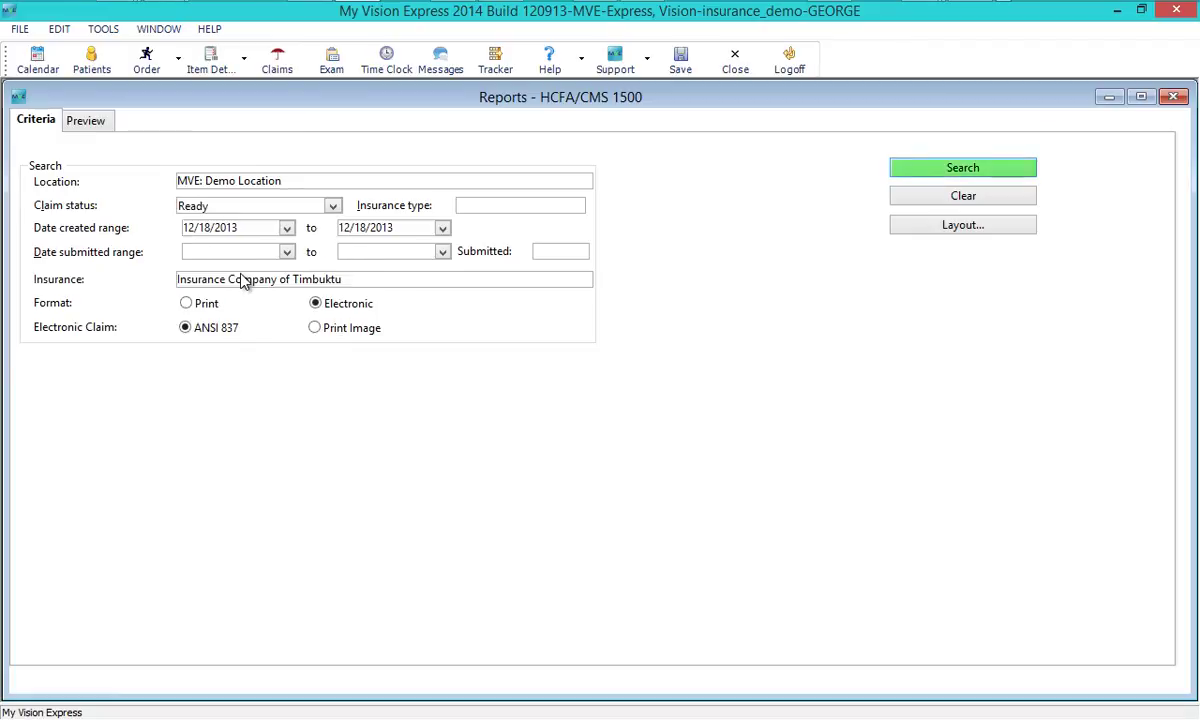
- Generate the file for the five found claims, mark them E-Filed, and acknowledge Emdeon's response
left_click(960, 170)
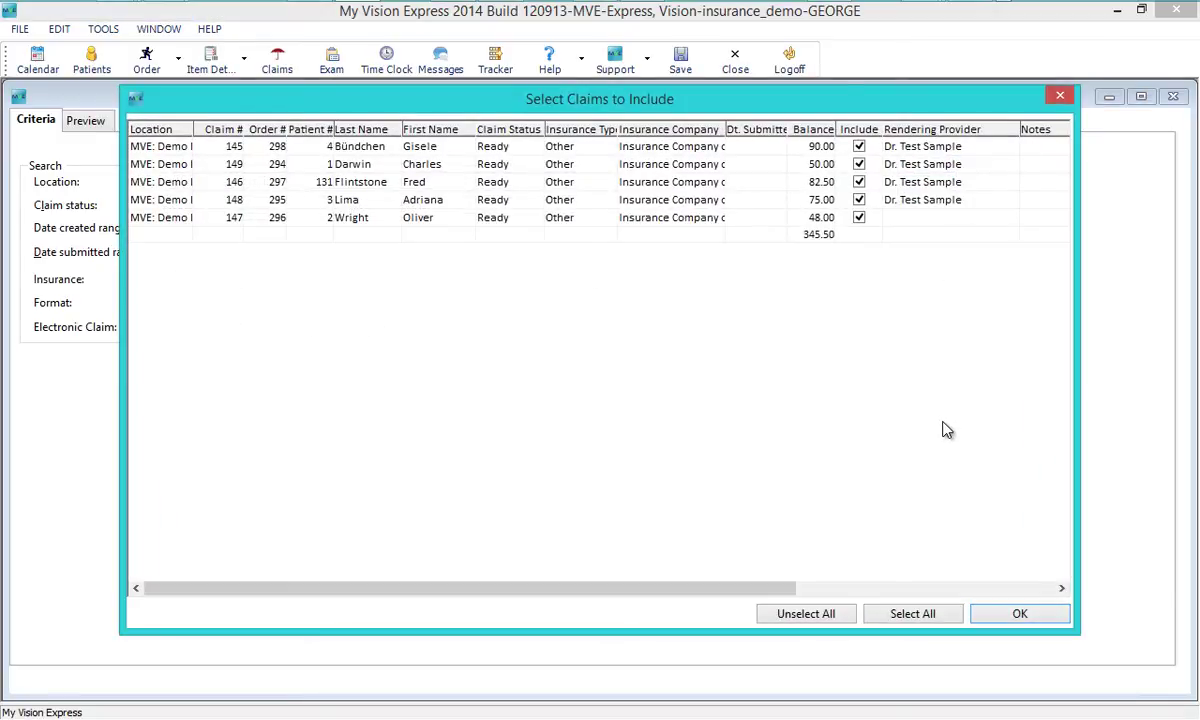
left_click(997, 618)
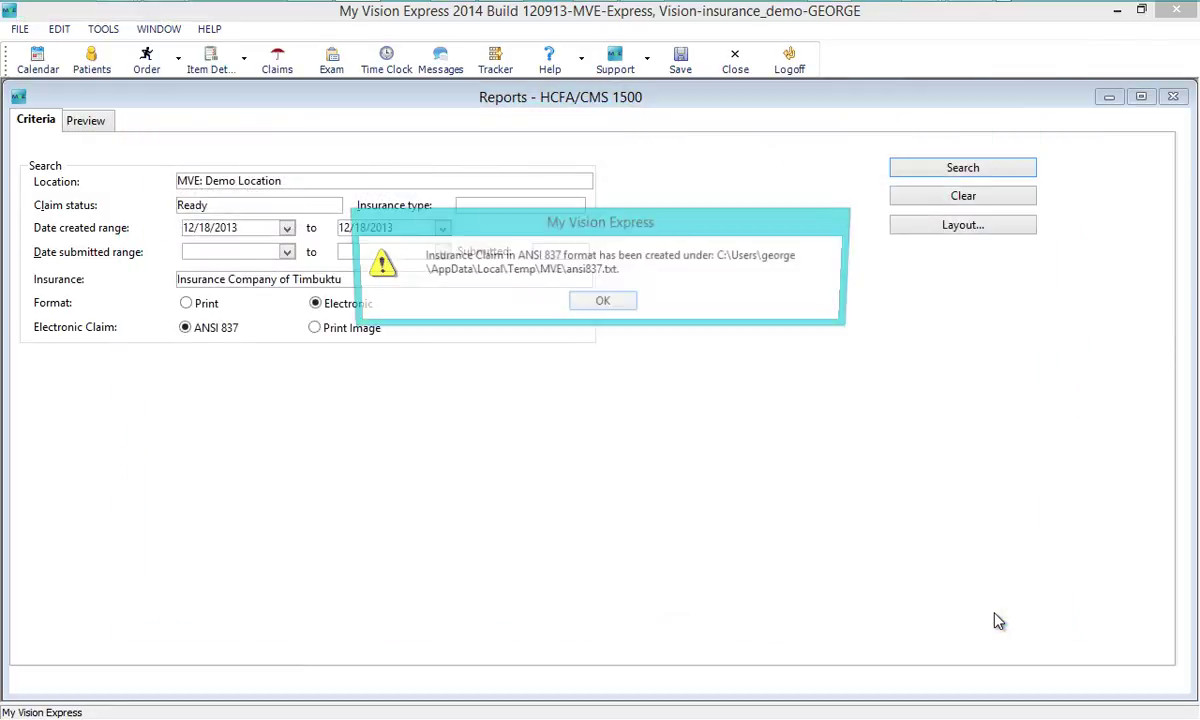
left_click(605, 303)
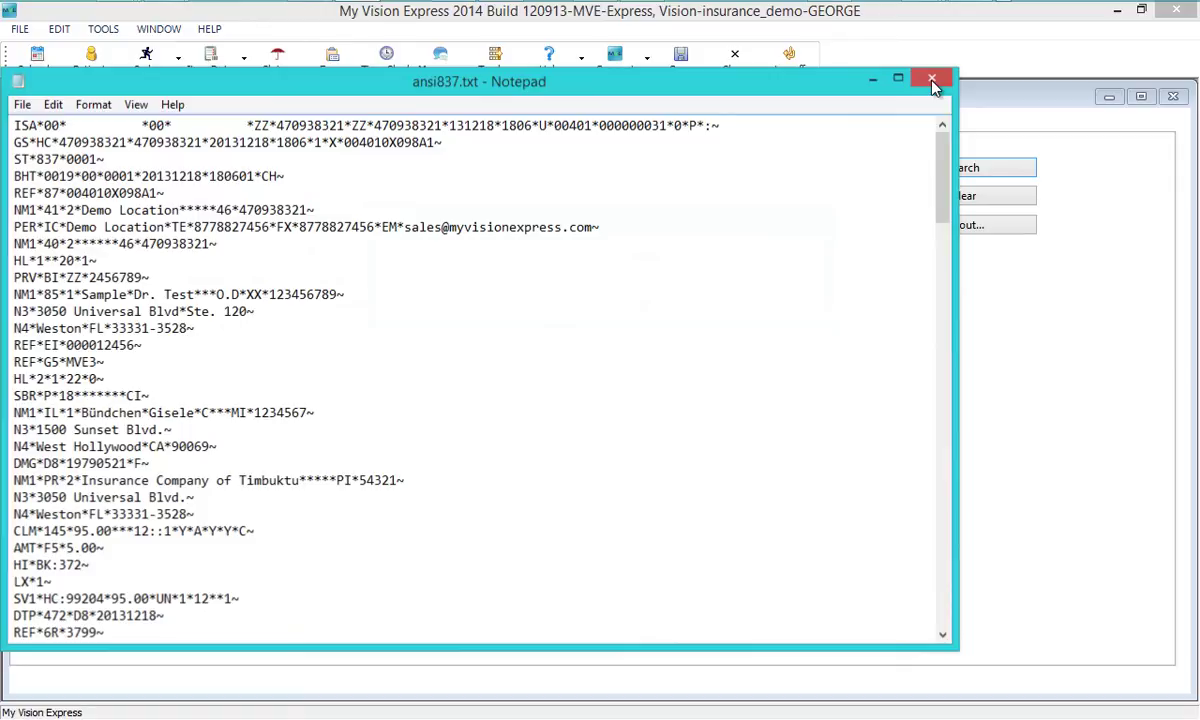
left_click(932, 80)
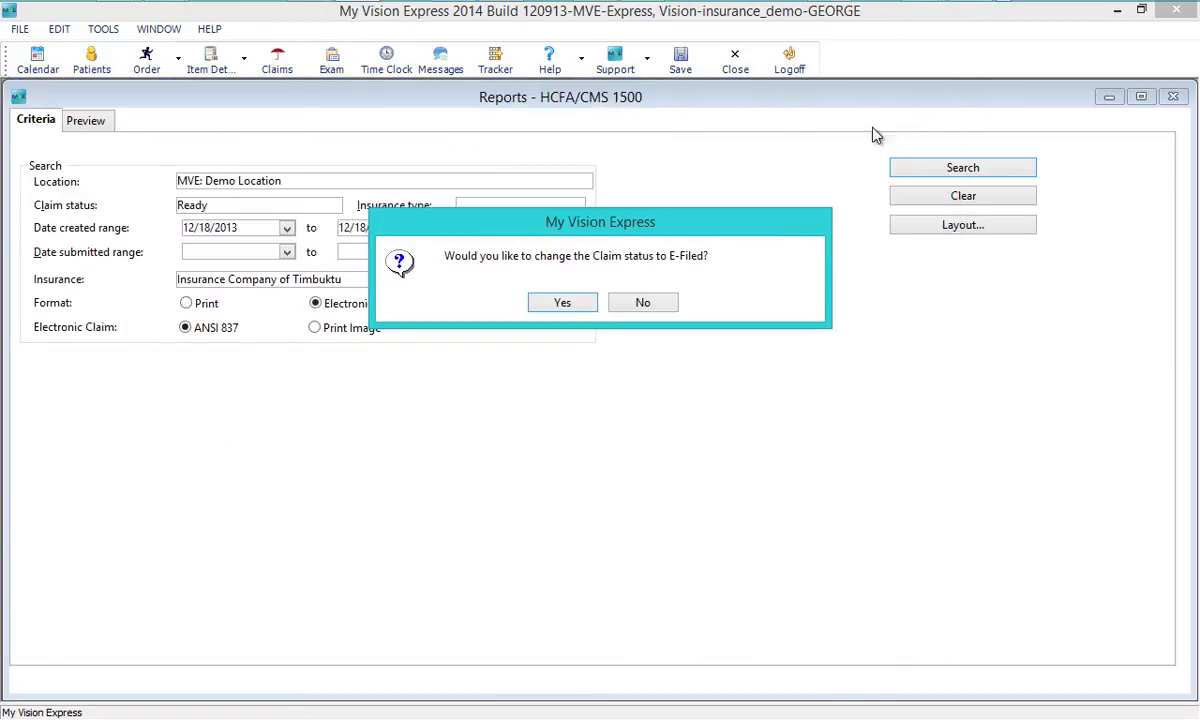
left_click(563, 306)
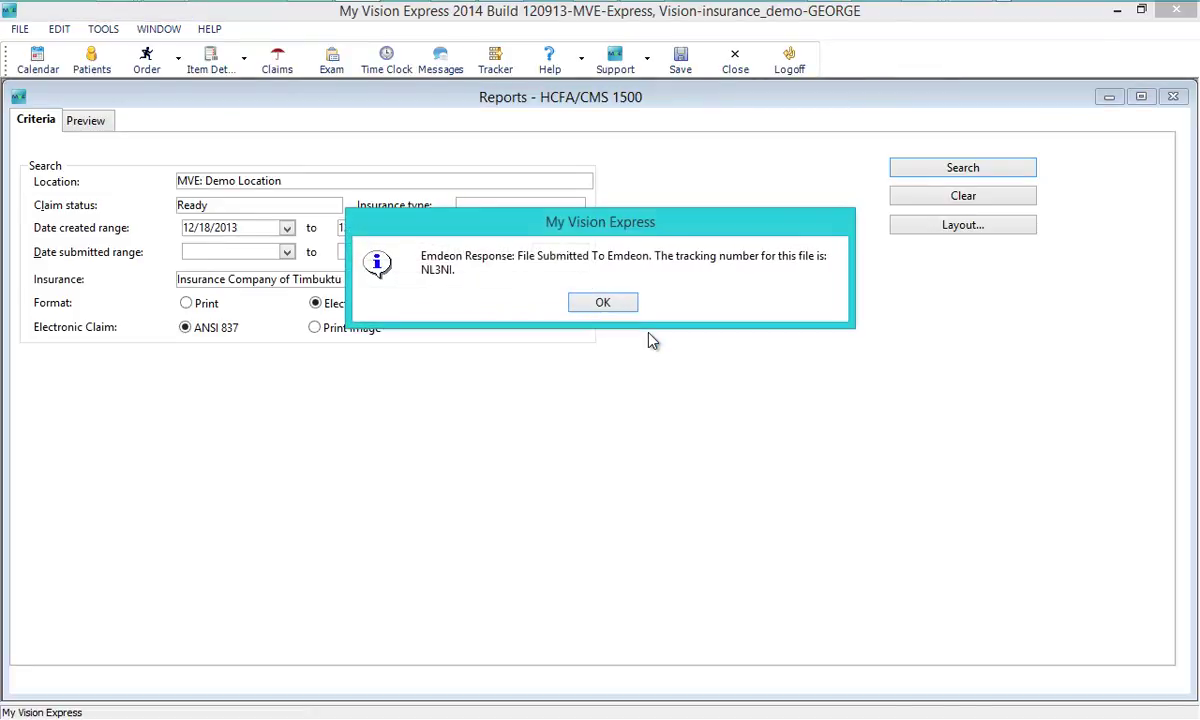
left_click(603, 303)
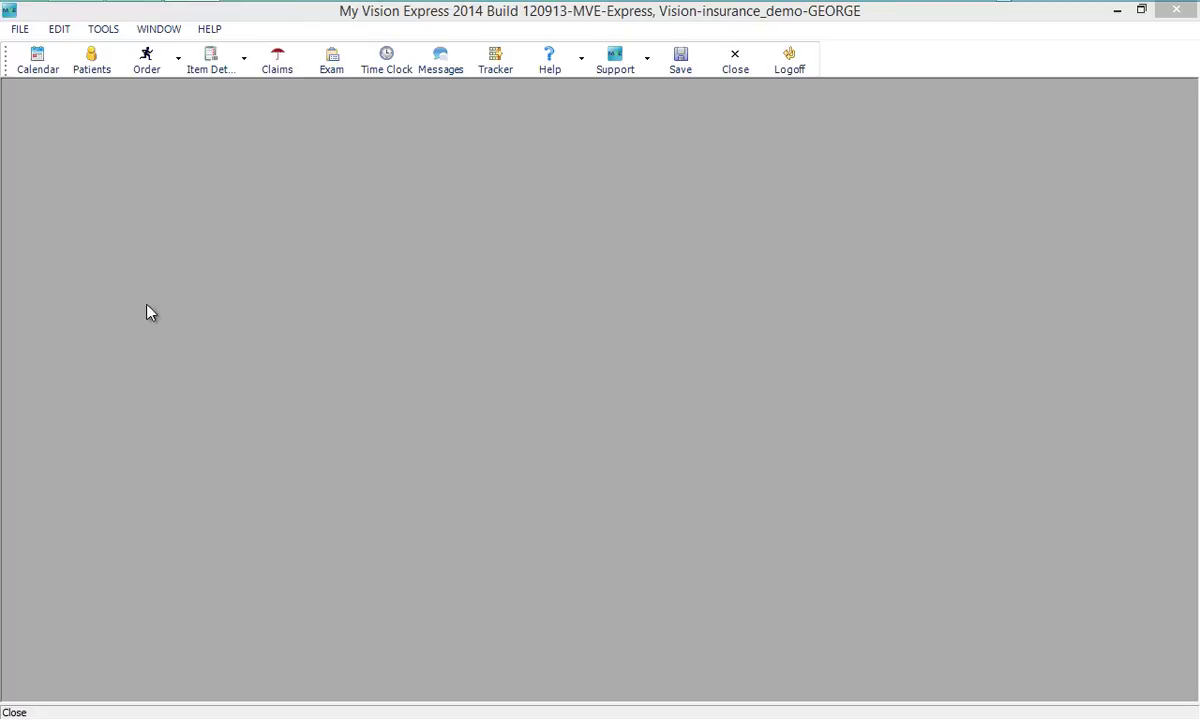
- Run the Emdeon Report filtered to Insurance Company of Timbuktu
left_click(14, 31)
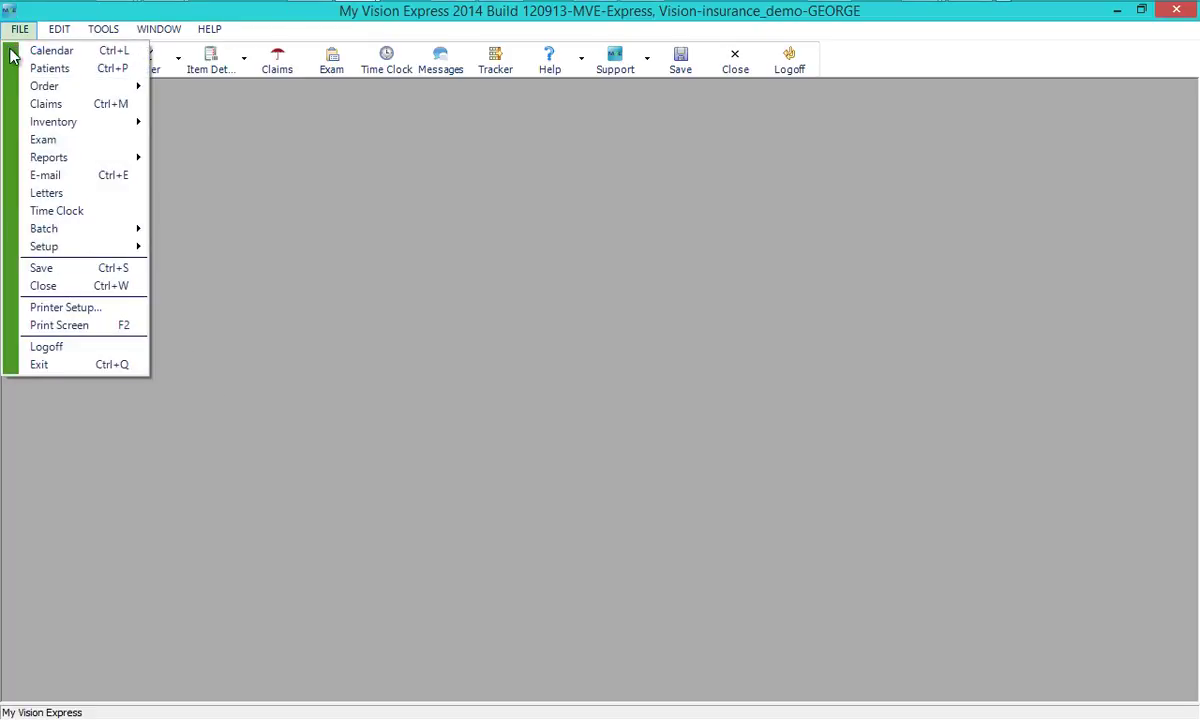
mouse_move(45, 159)
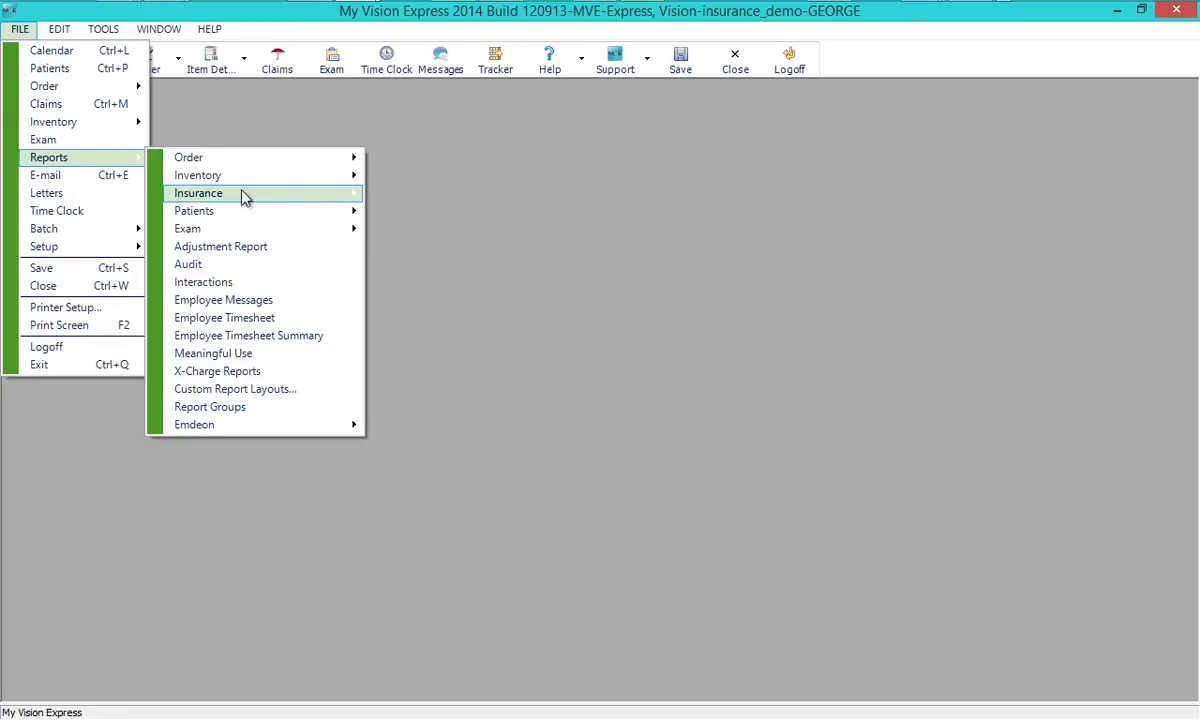
mouse_move(320, 426)
left_click(390, 425)
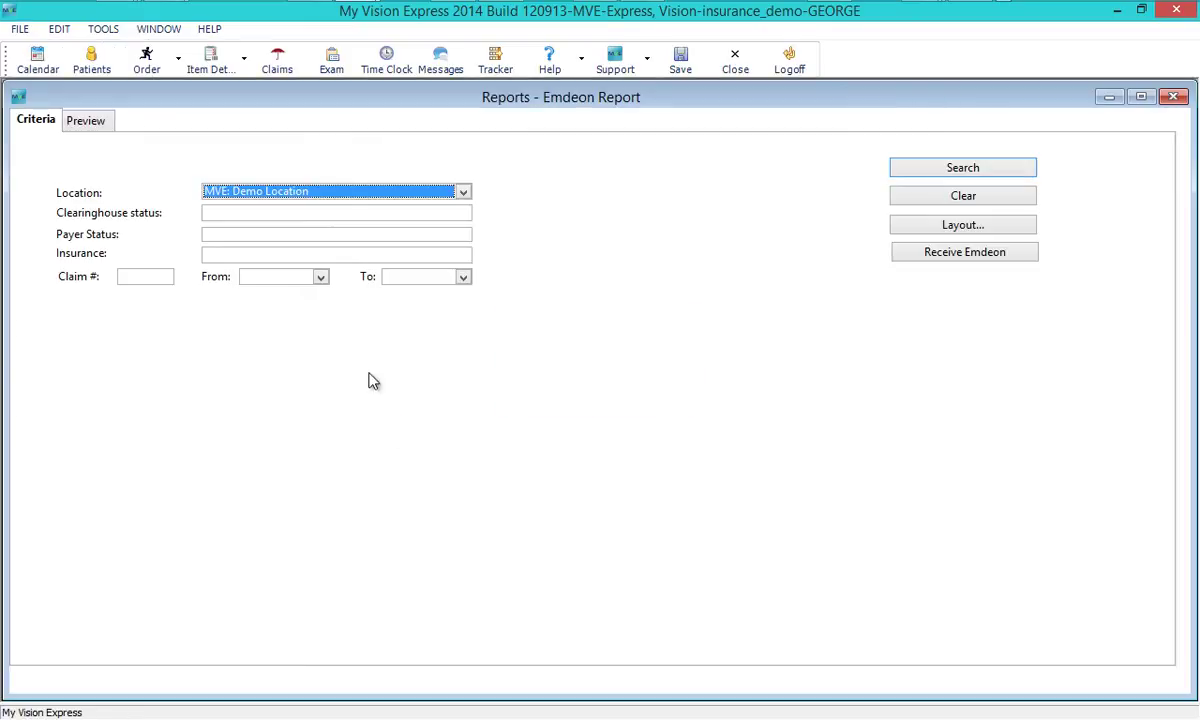
left_click(372, 255)
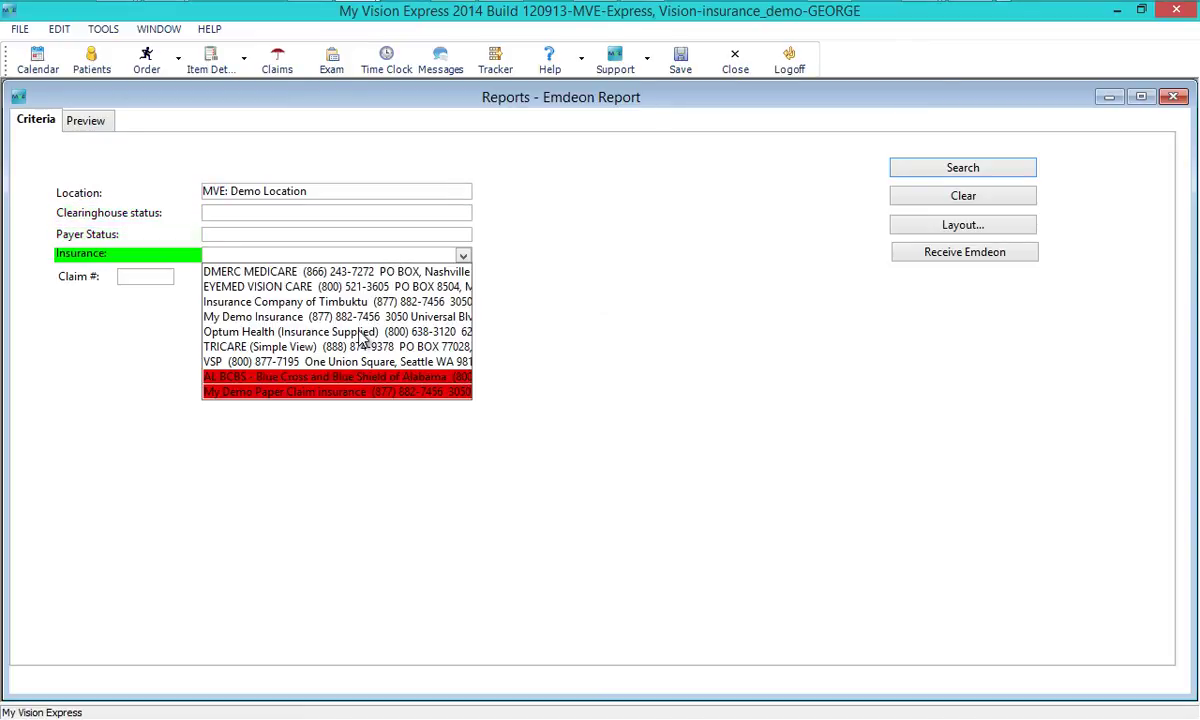
left_click(348, 300)
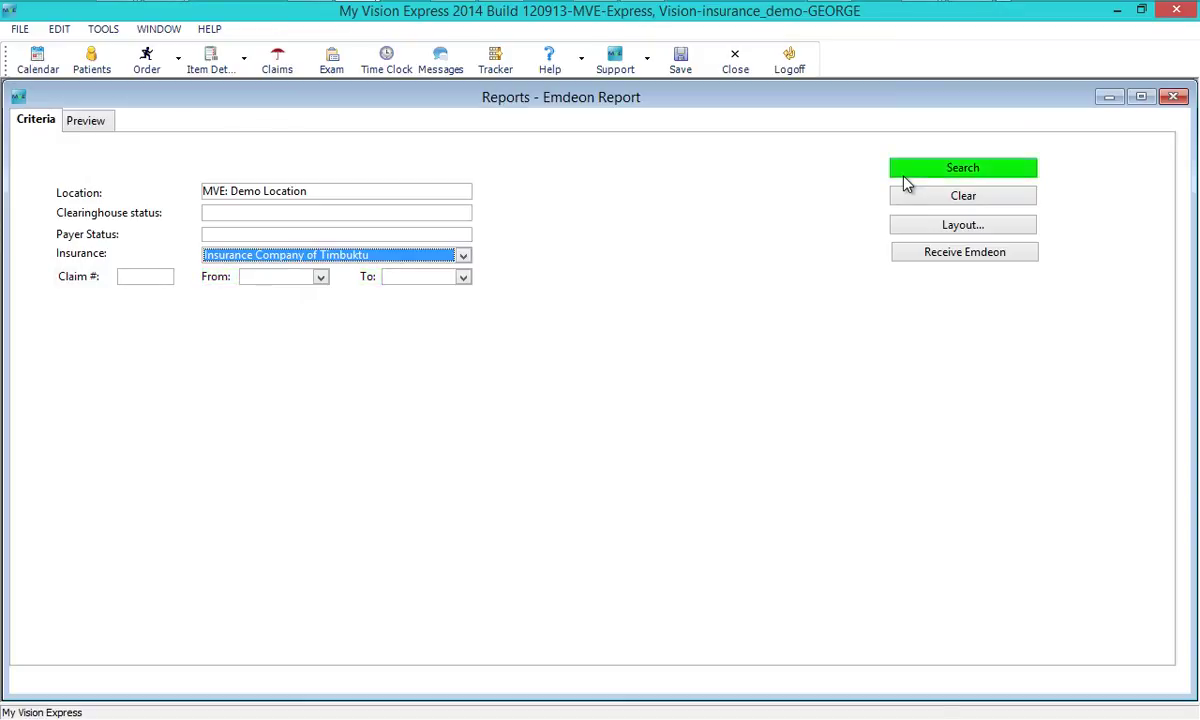
left_click(904, 175)
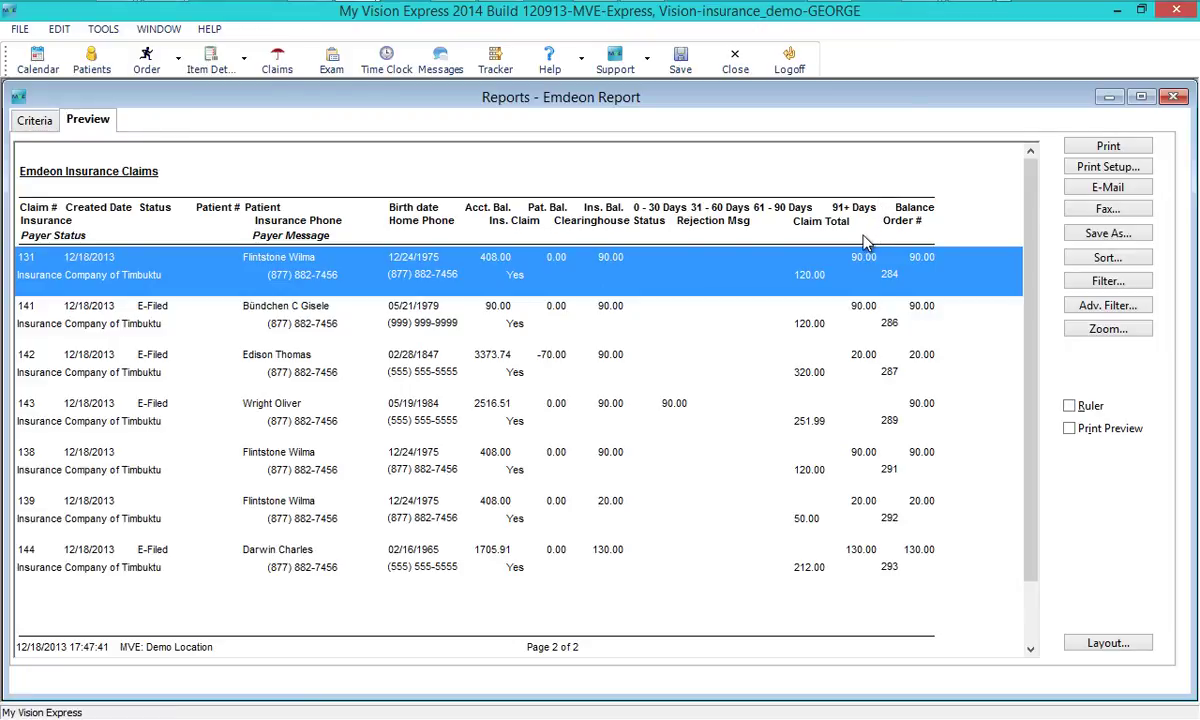
- Open claim 131 from the report, review its clearinghouse and payer status histories, then close it
double_click(735, 283)
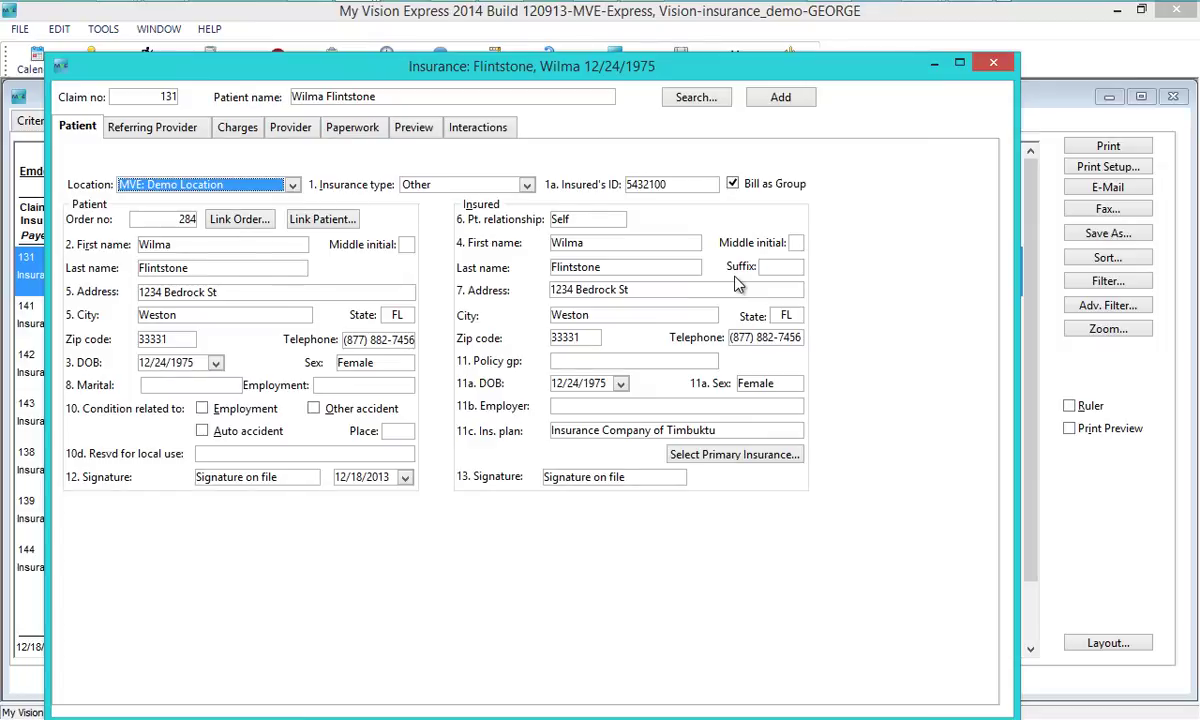
left_click(240, 130)
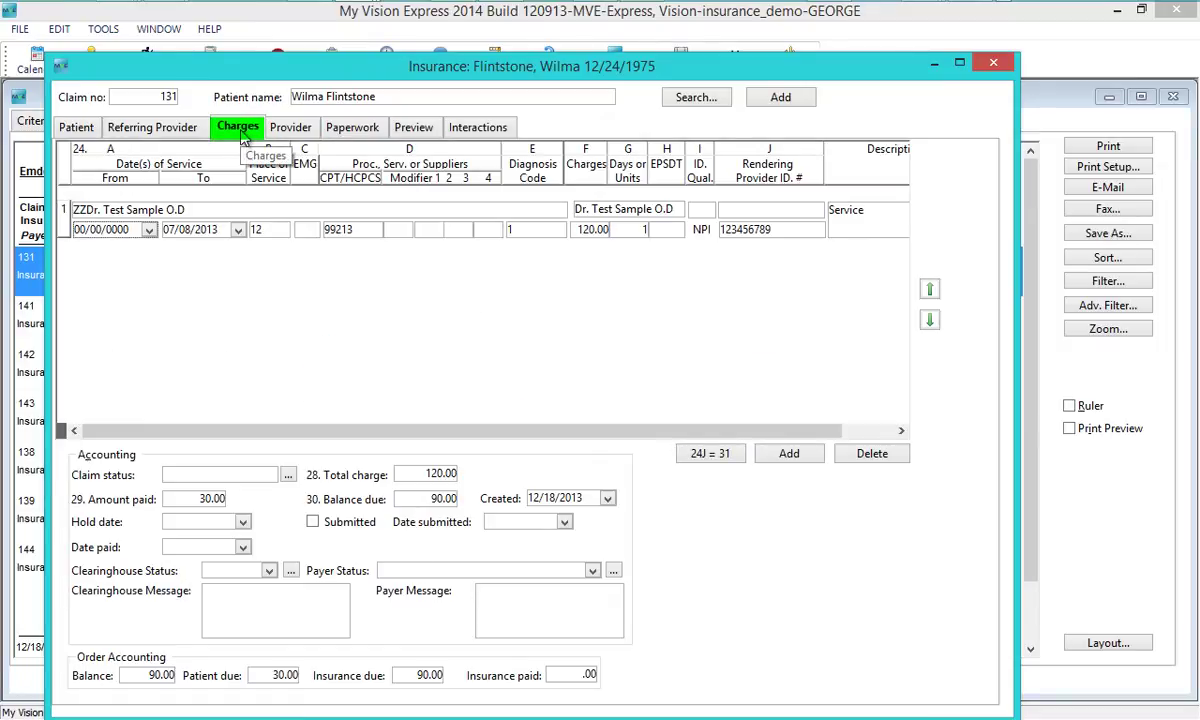
left_click(291, 570)
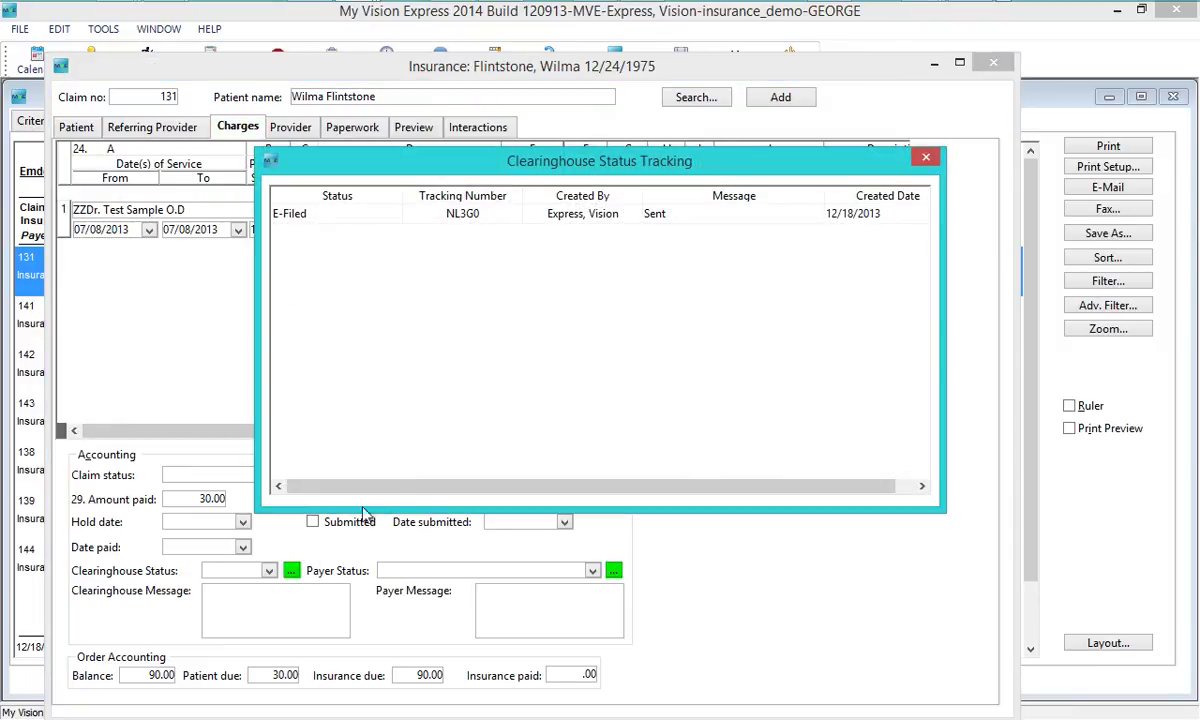
left_click(924, 159)
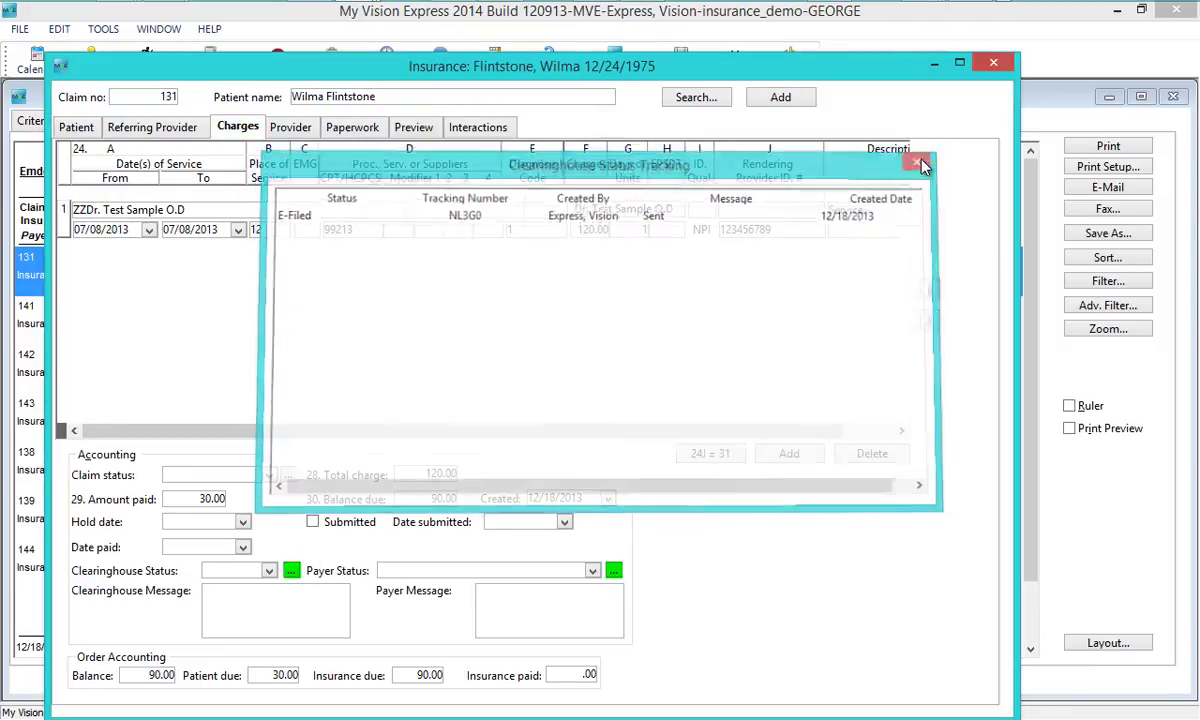
left_click(614, 571)
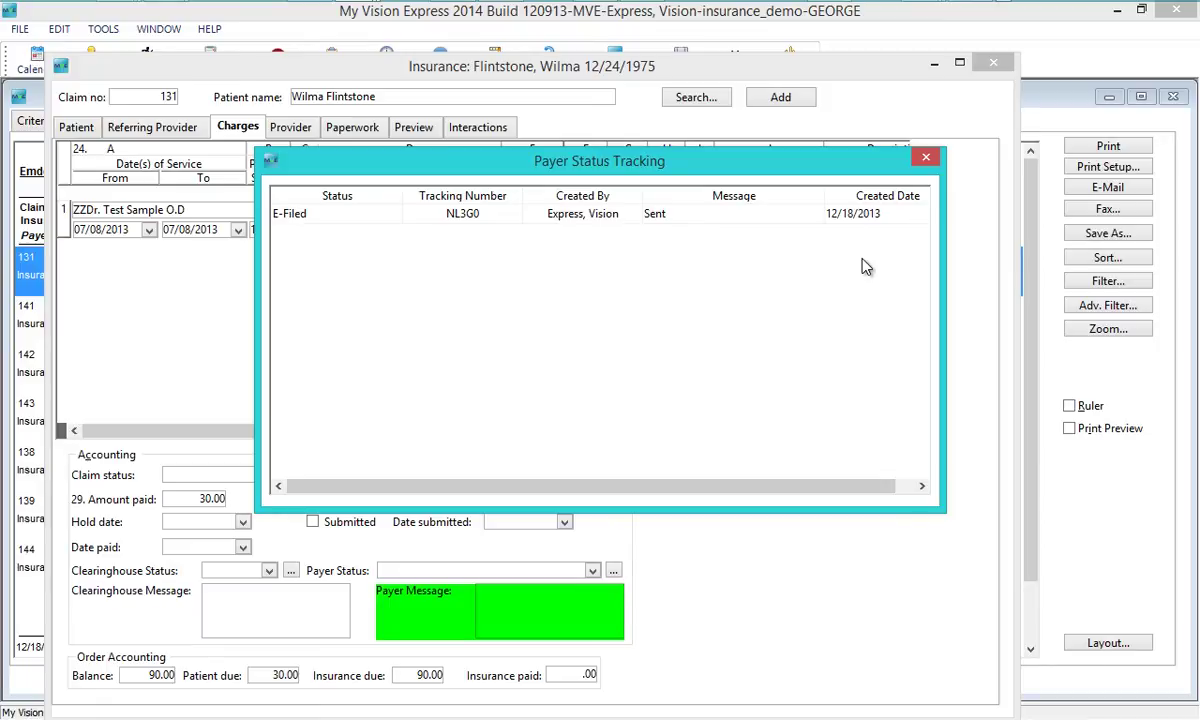
left_click(925, 159)
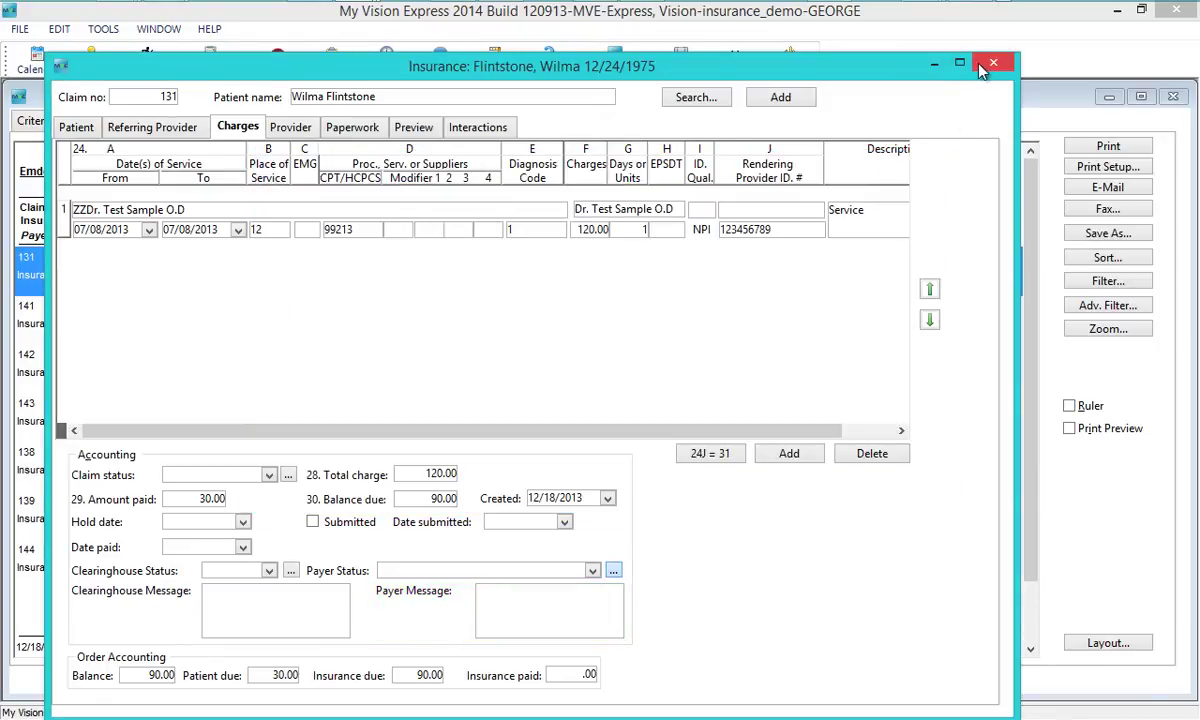
left_click(993, 63)
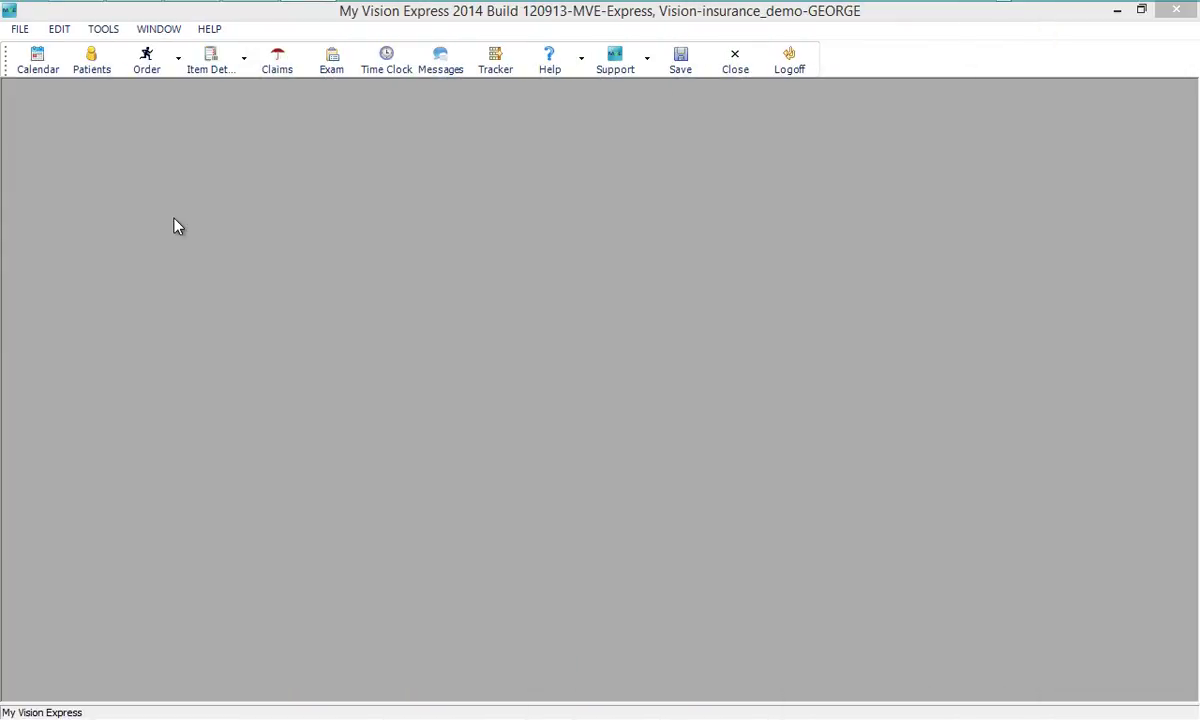
- Receive the Emdeon ERA in Batch ERA and select the 08/05/2013 claim on the Claims tab
left_click(19, 29)
mouse_move(67, 233)
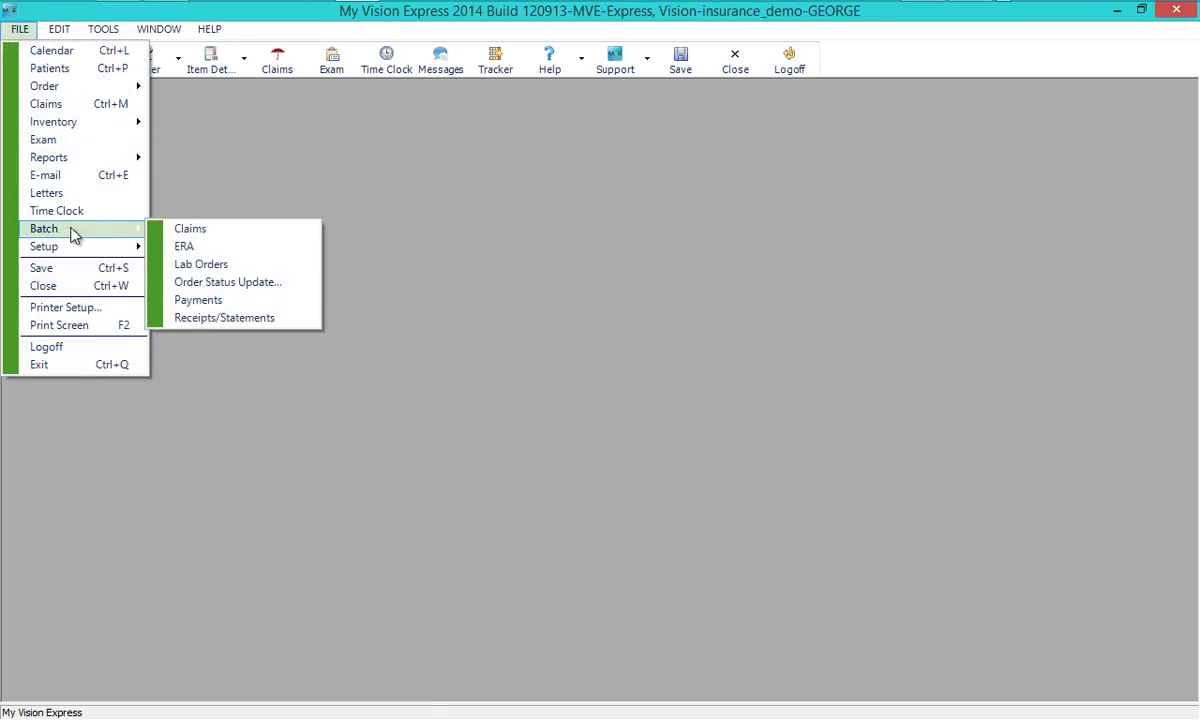
left_click(181, 246)
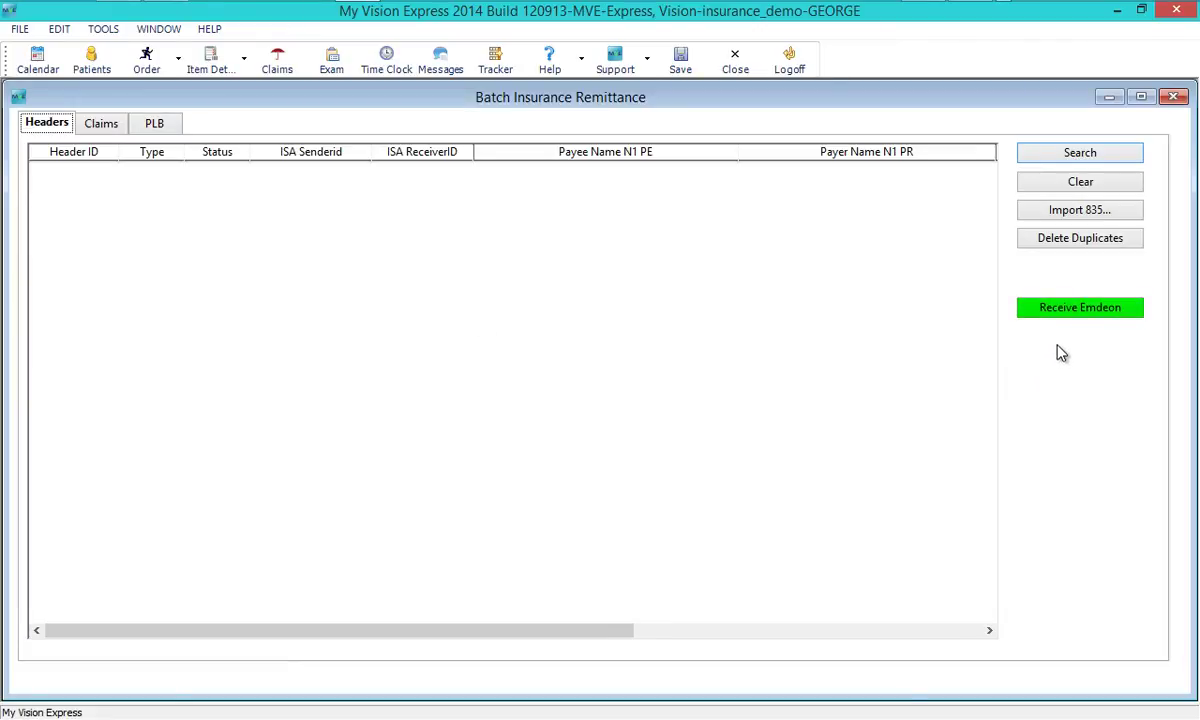
left_click(1061, 319)
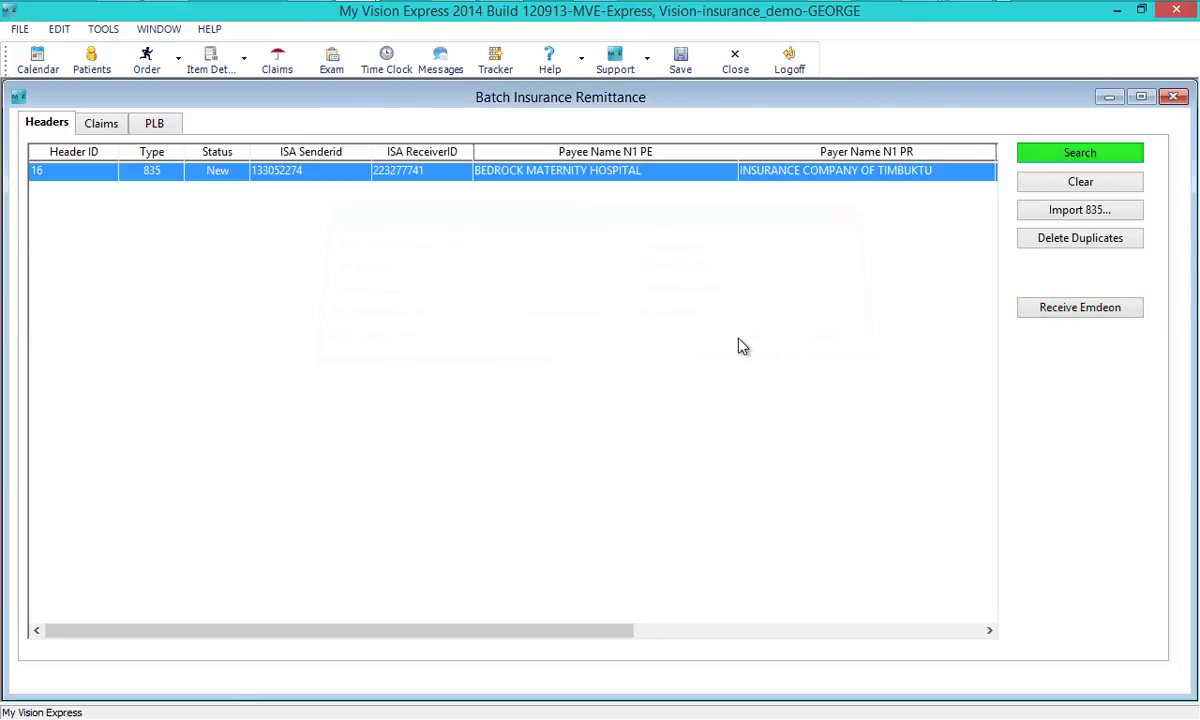
left_click(100, 124)
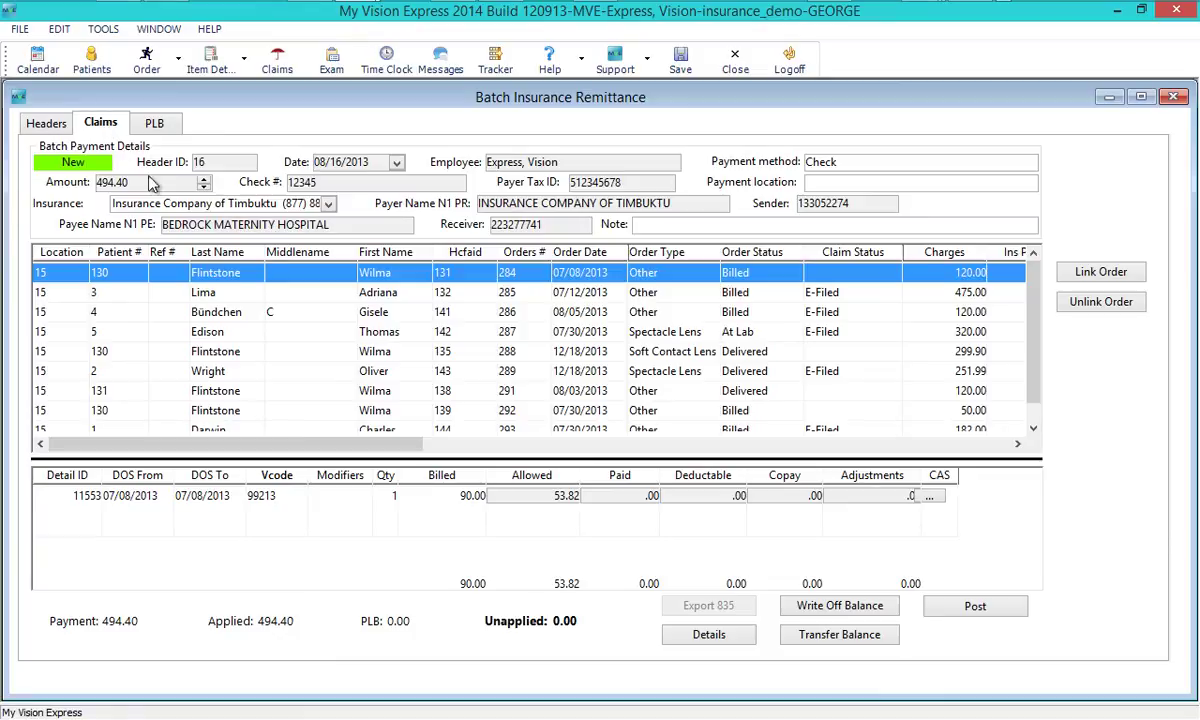
left_click(512, 313)
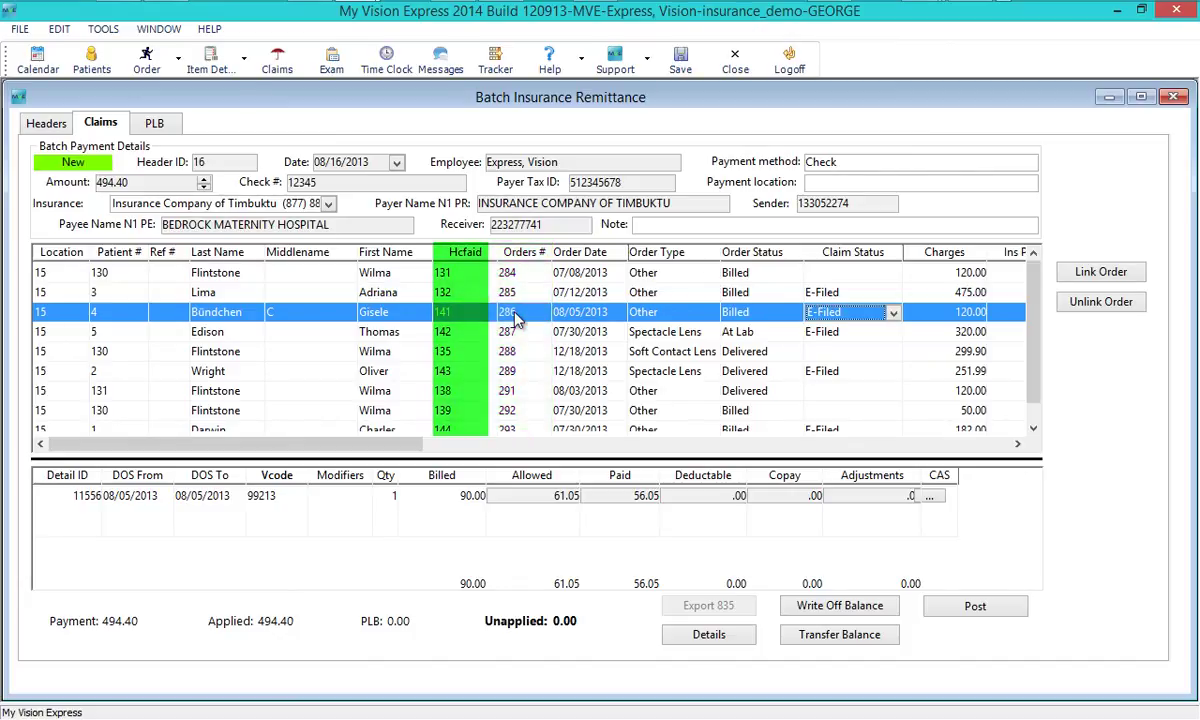
- Check the 08/05/2013 remittance line's order details and insurance claim, closing each afterward
double_click(512, 313)
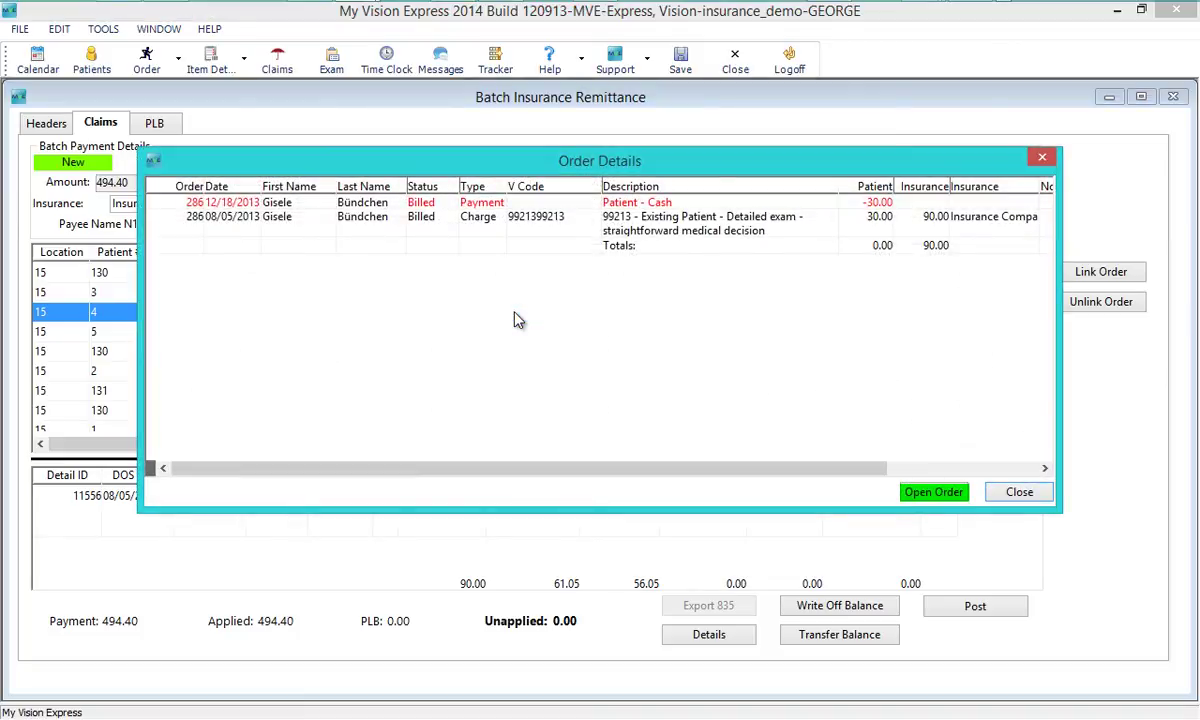
left_click(1030, 495)
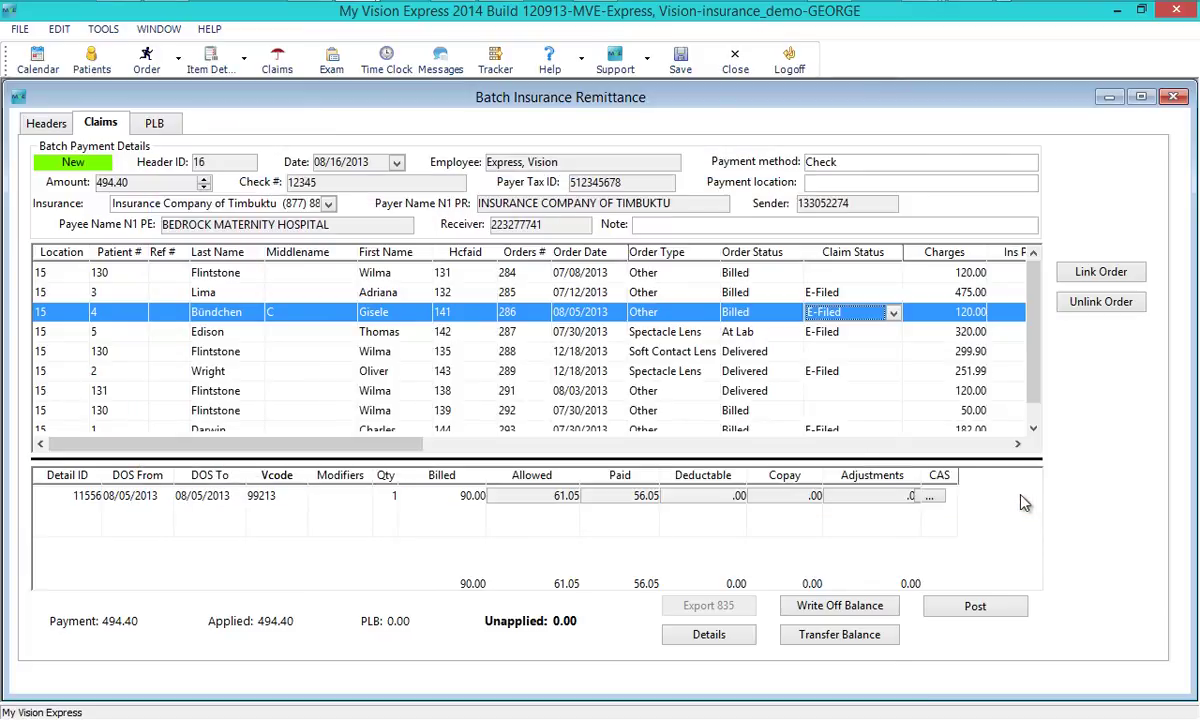
double_click(468, 318)
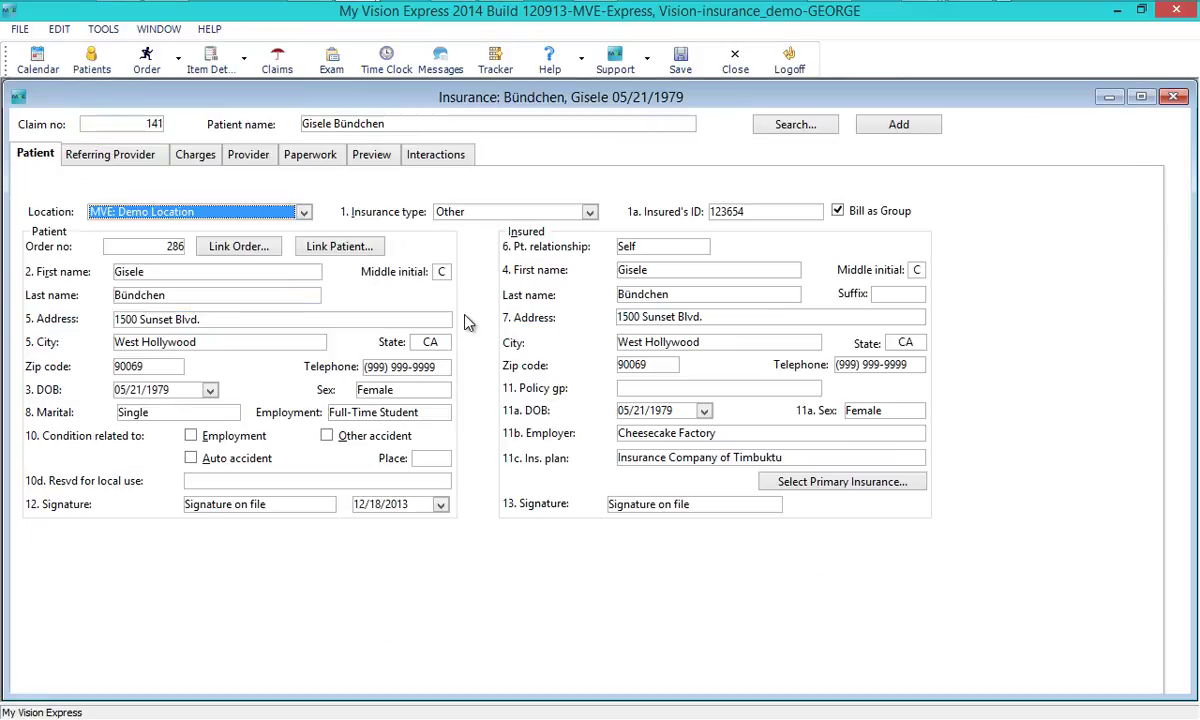
left_click(732, 60)
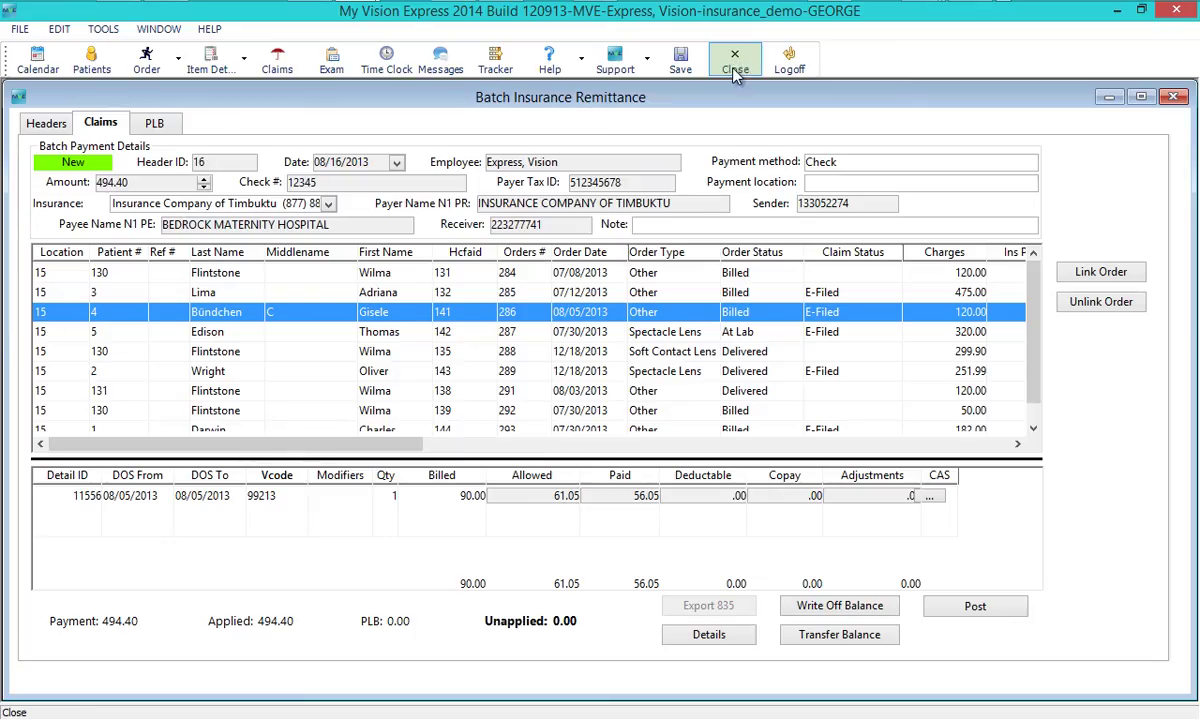
left_click_drag(407, 444, 968, 620)
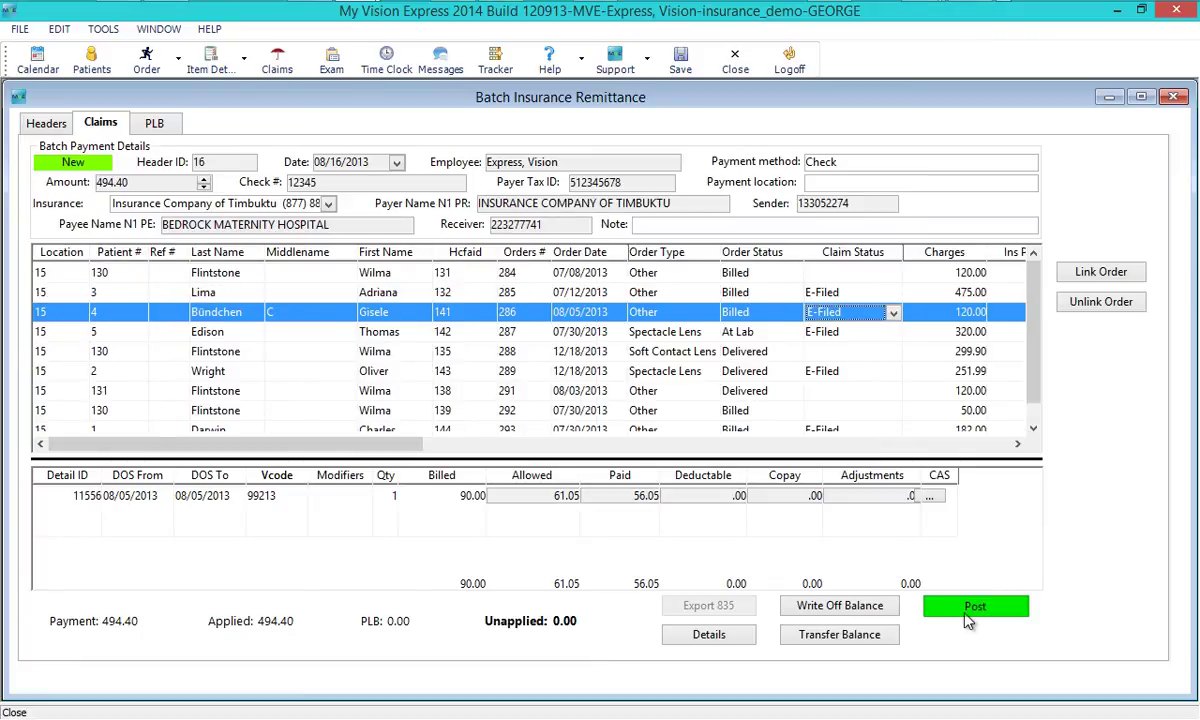
- Post the remittance payments, saving changes and acknowledging the payments-applied message
left_click(967, 615)
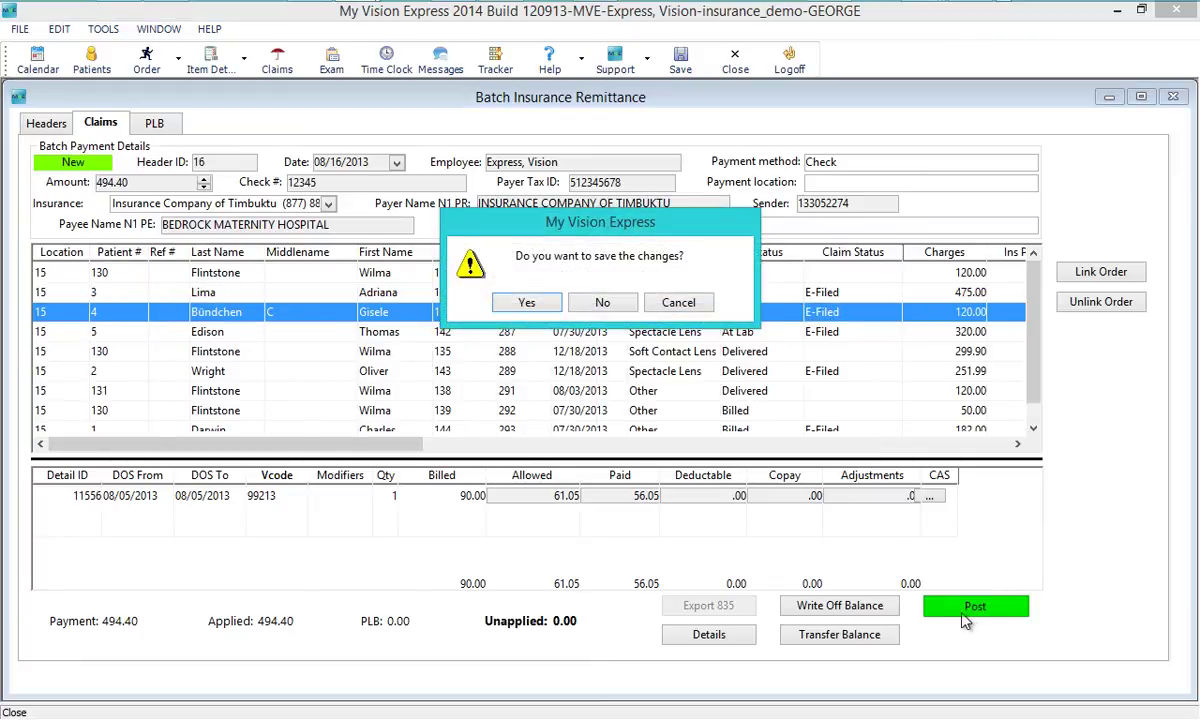
left_click(507, 309)
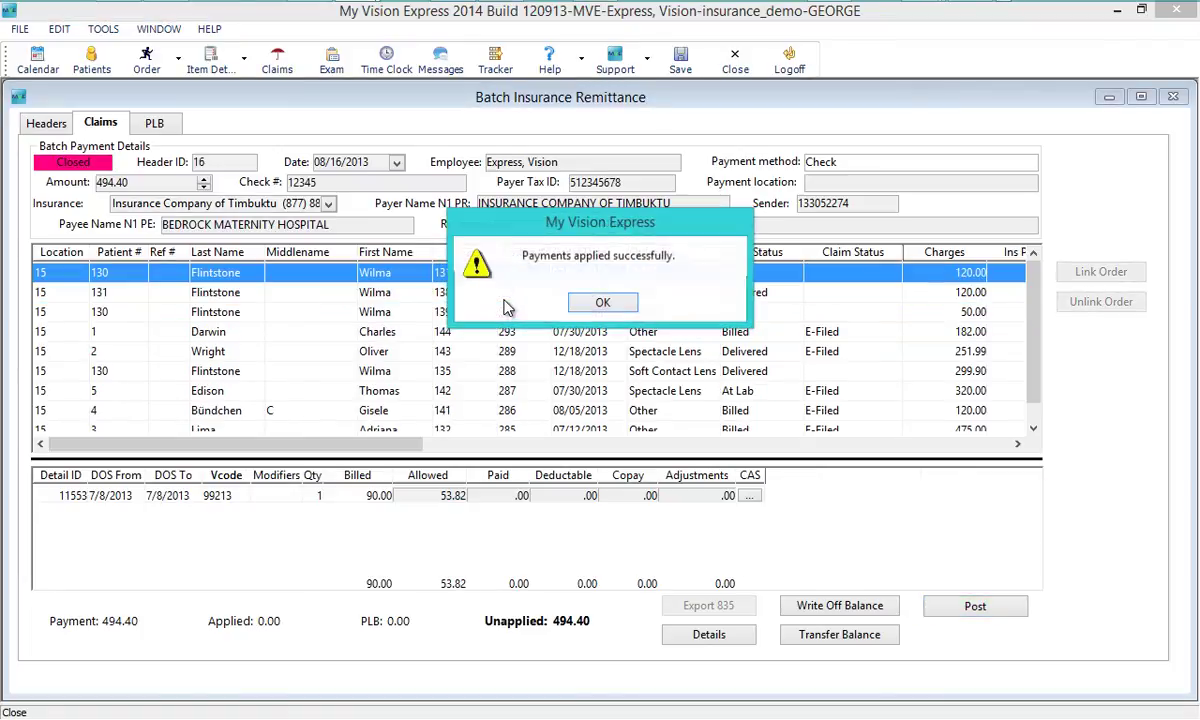
left_click(600, 305)
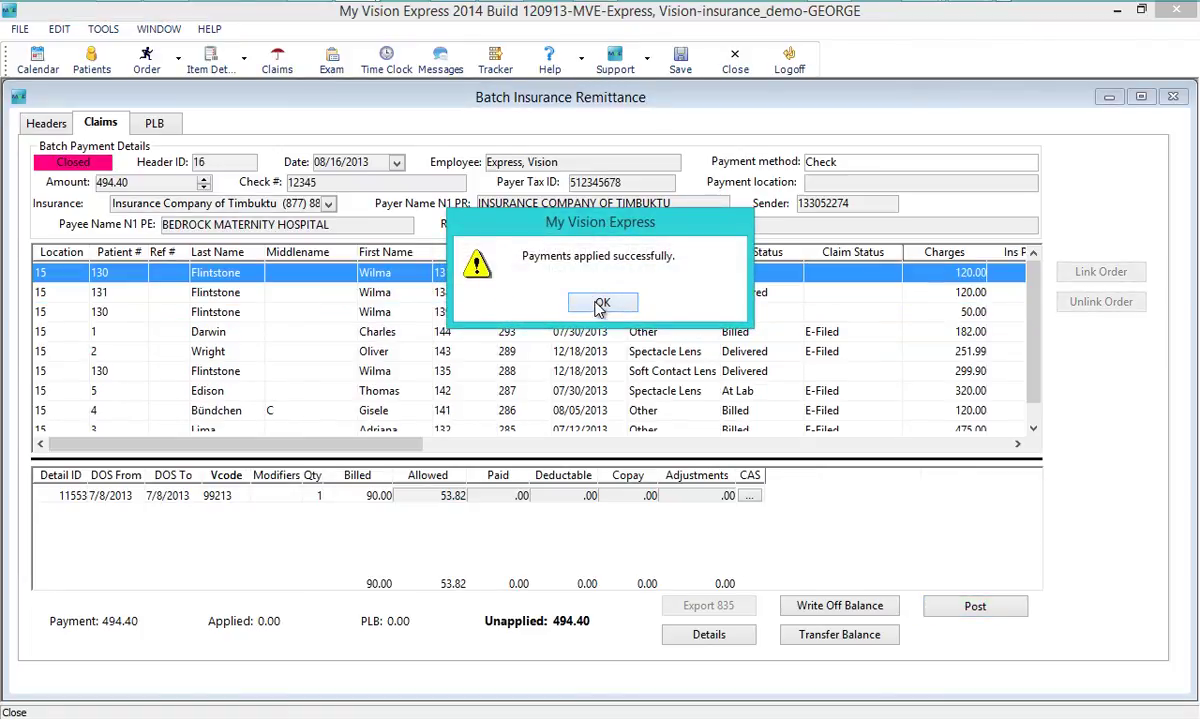
- Open the 08/05/2013 claim's order and view its payments, including the 56.05 insurance check
left_click(513, 411)
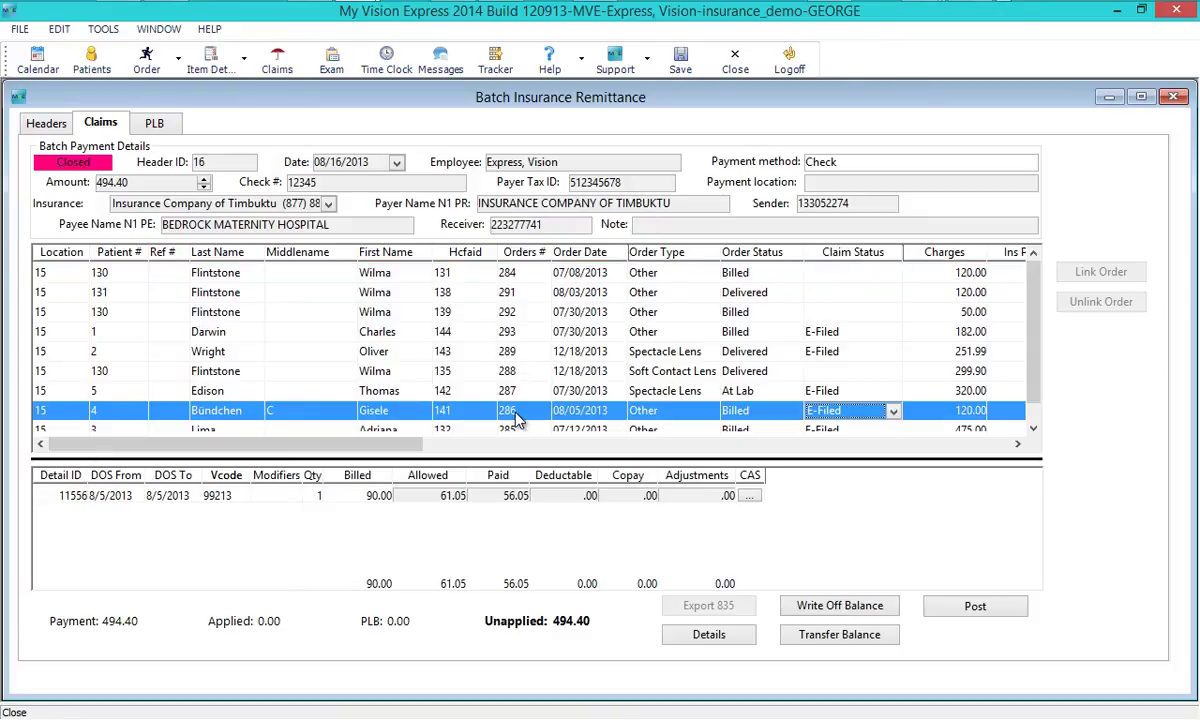
double_click(514, 418)
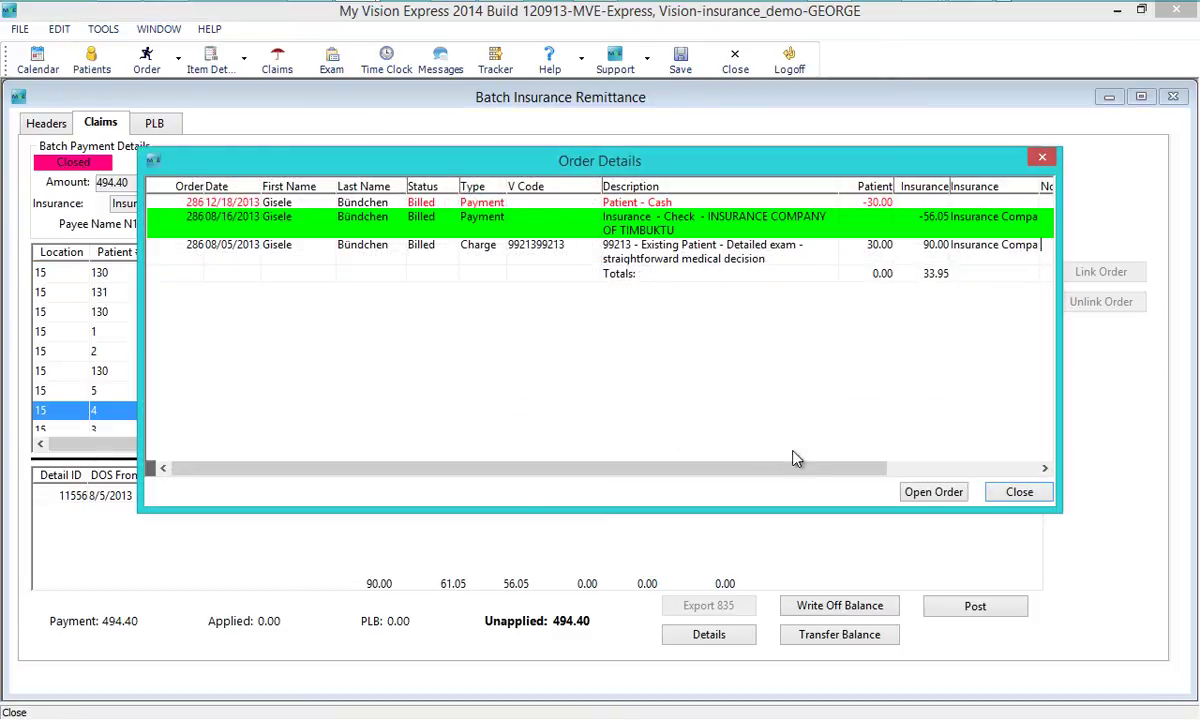
left_click(930, 495)
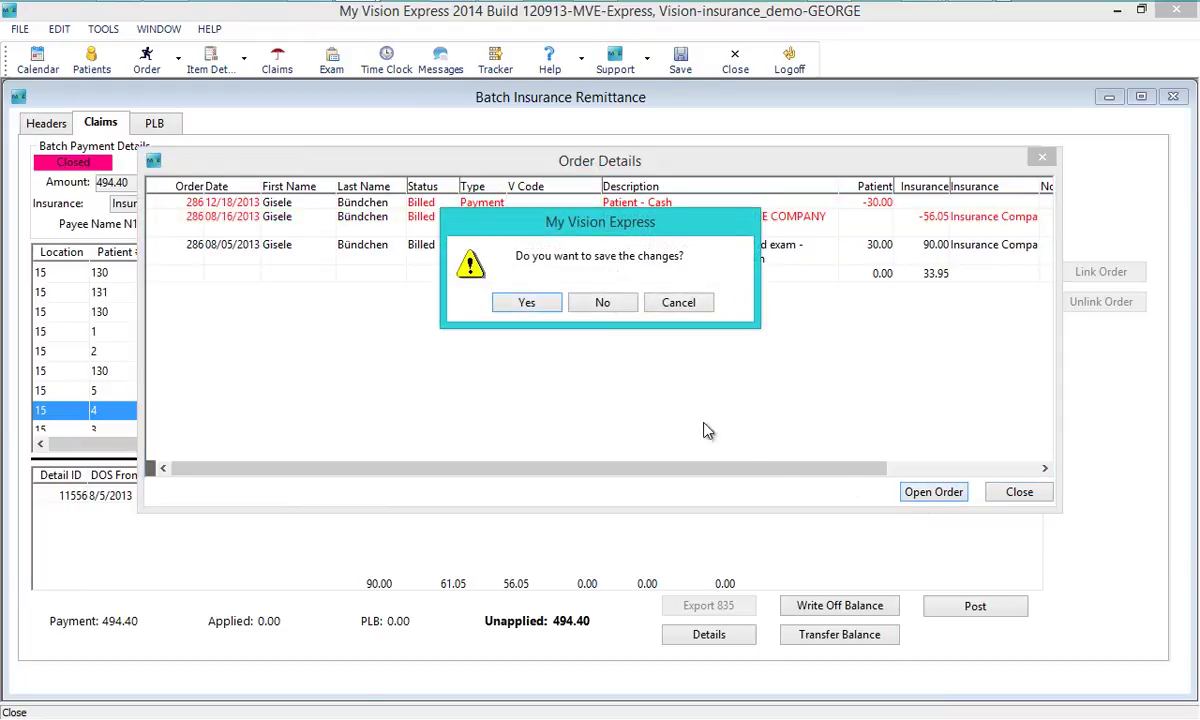
left_click(527, 303)
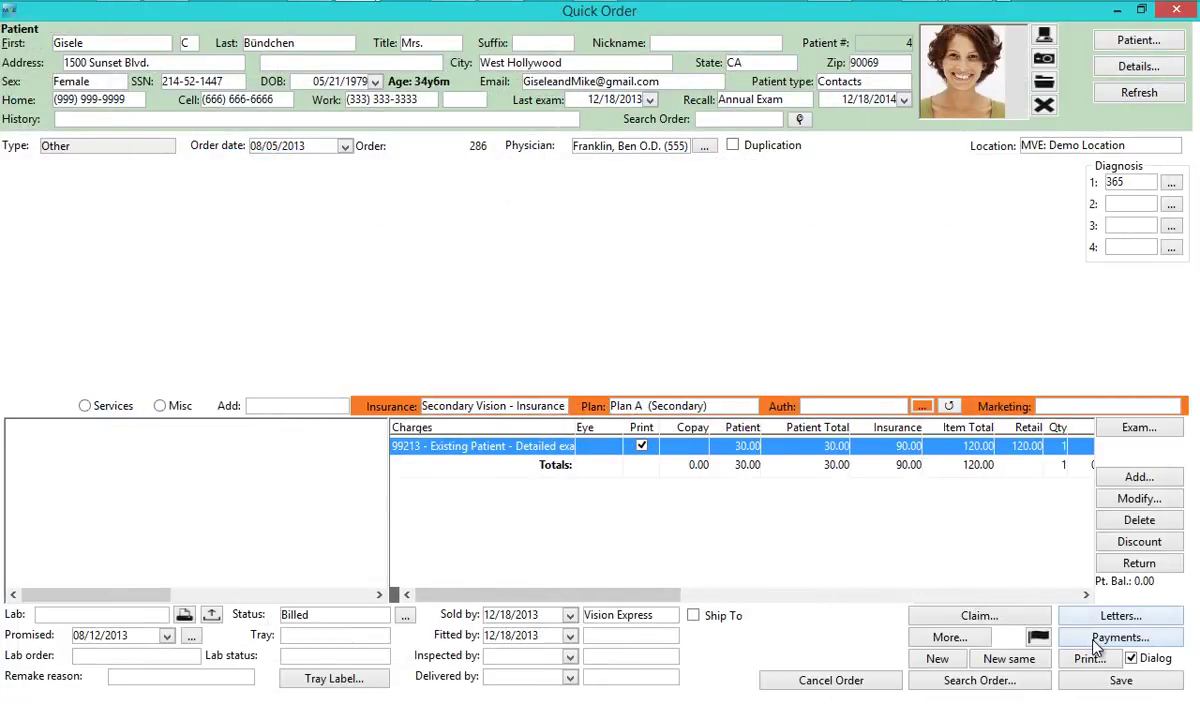
left_click(1094, 643)
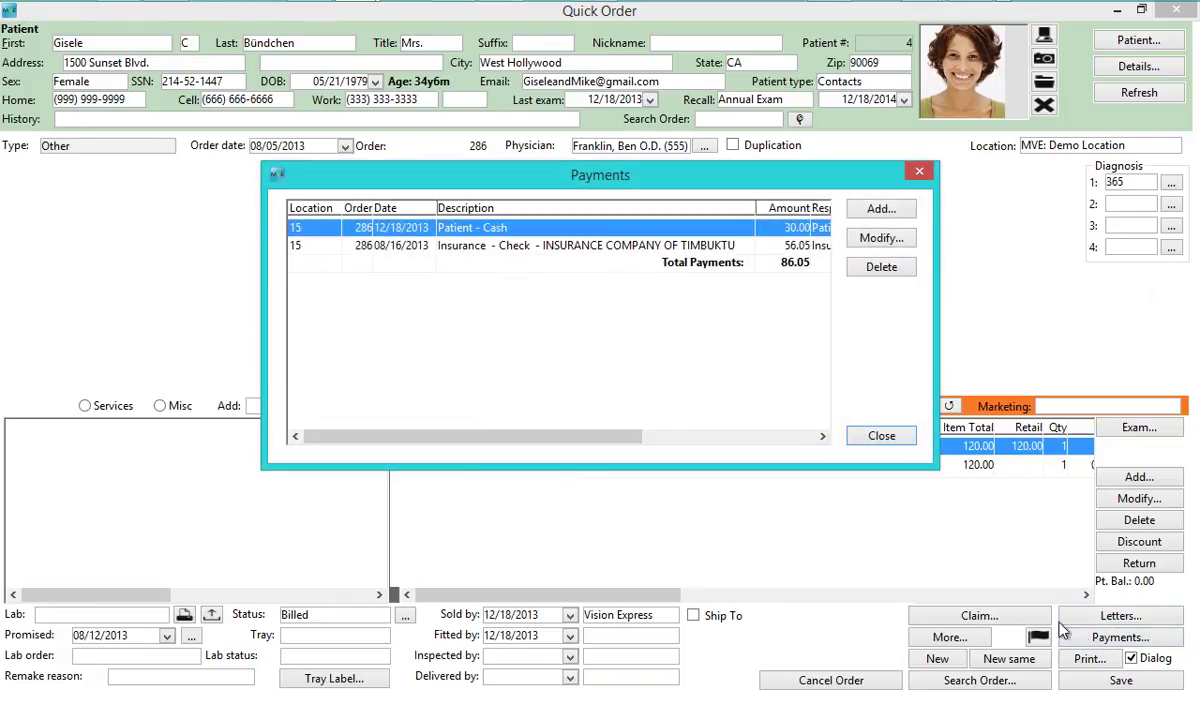